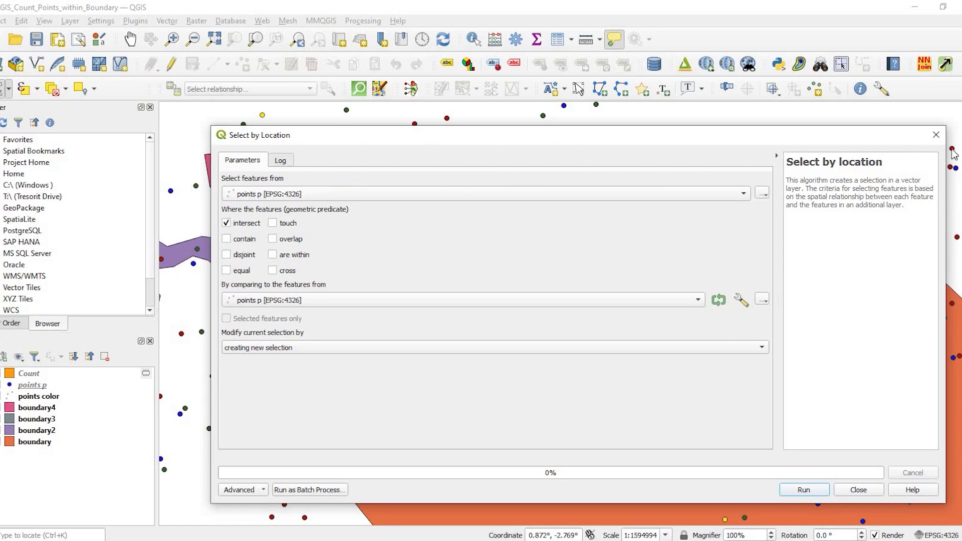
# - Close Select by Location and launch Count Points in Polygon from Vector > Analysis Tools
pyautogui.click(936, 134)
pyautogui.click(167, 21)
pyautogui.moveTo(199, 139)
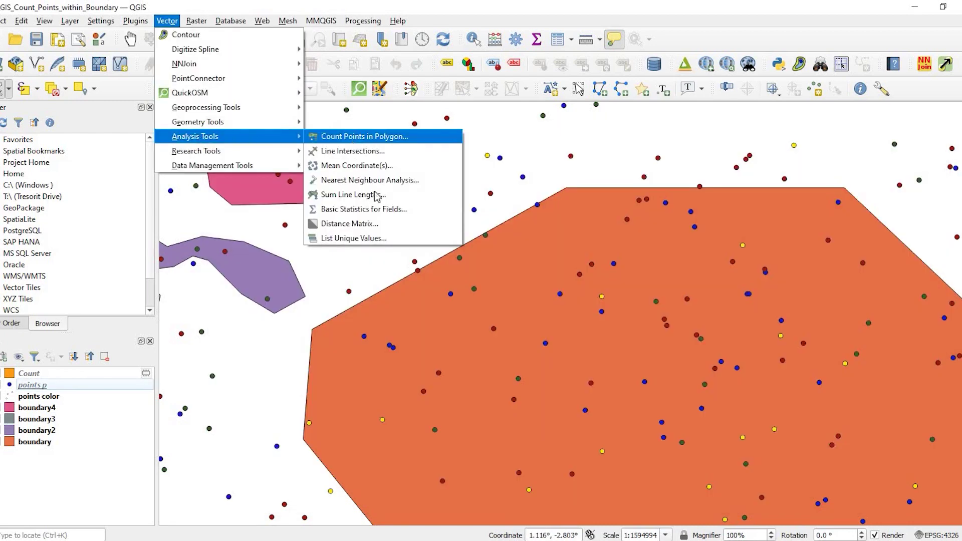
pyautogui.press('Return')
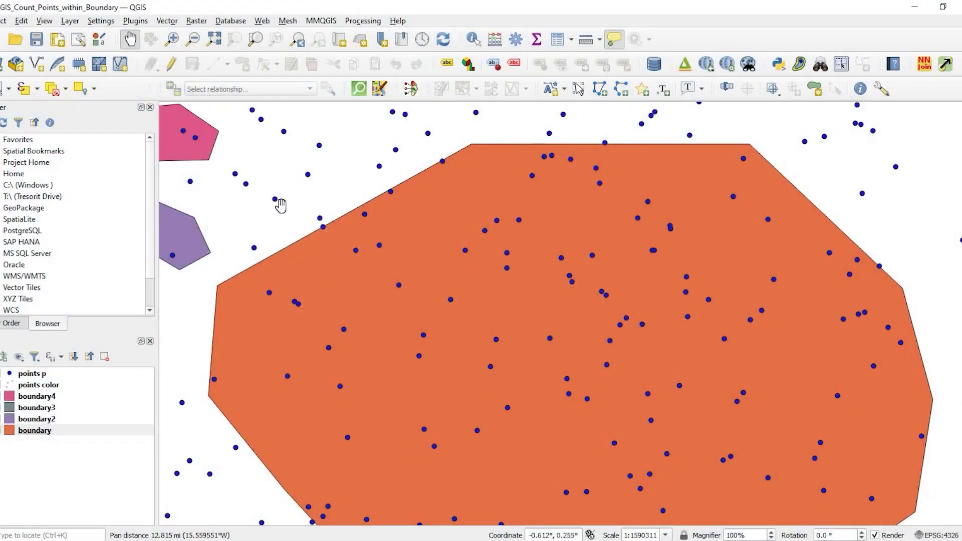
pyautogui.click(442, 275)
pyautogui.moveTo(362, 268); pyautogui.dragTo(366, 272)
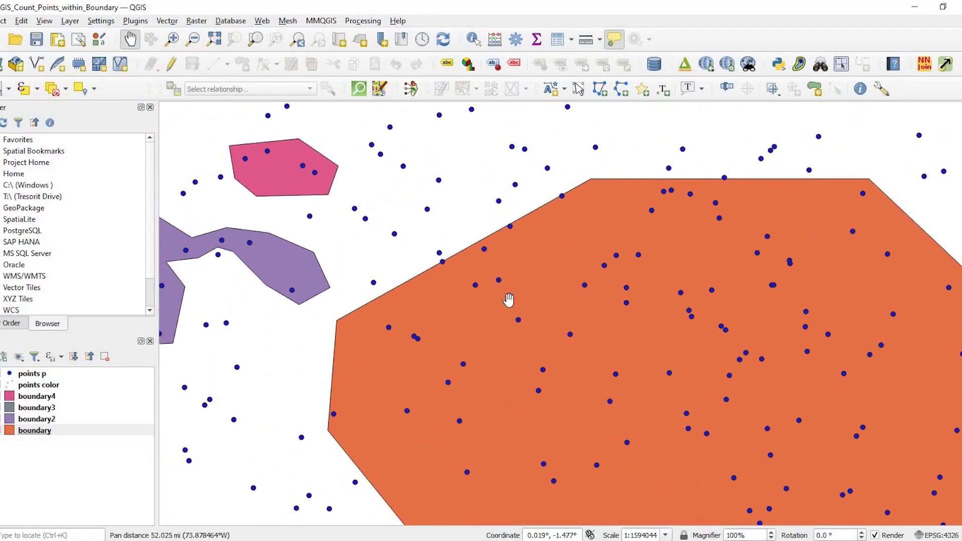
pyautogui.click(95, 91)
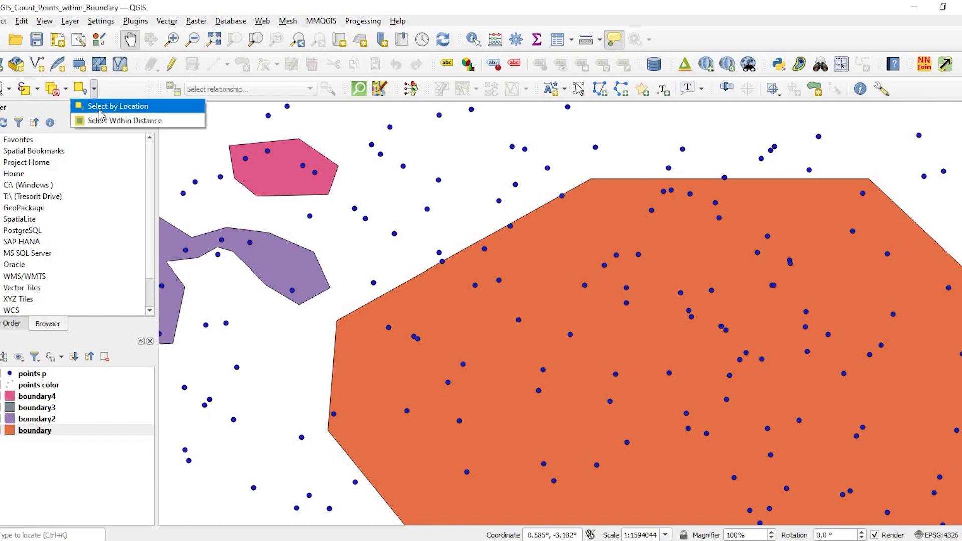
pyautogui.click(436, 314)
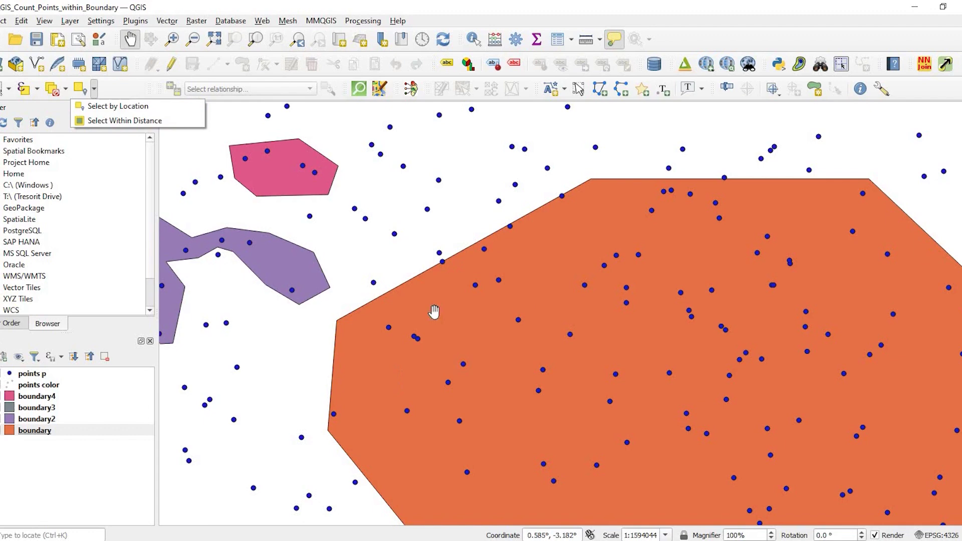
pyautogui.moveTo(562, 237); pyautogui.dragTo(446, 194)
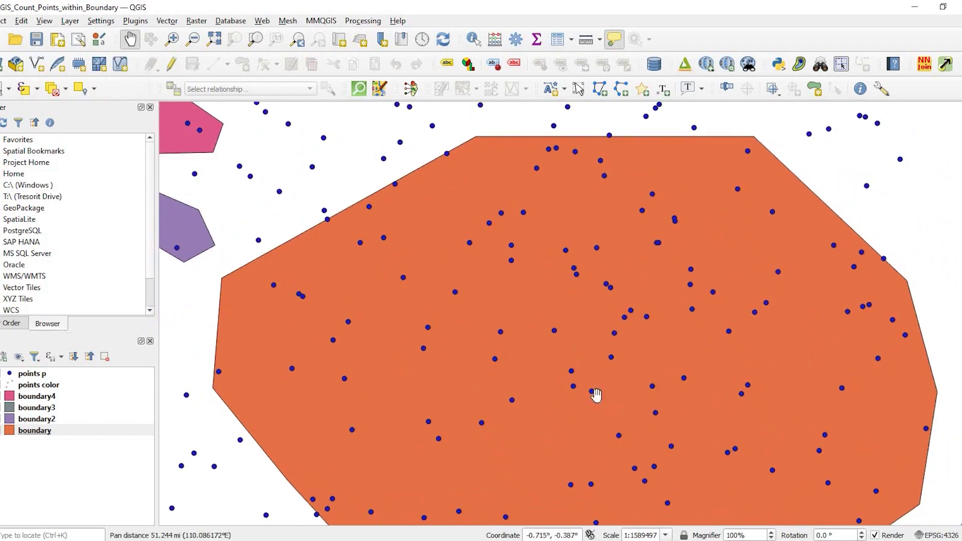
pyautogui.scroll(-1, 501, 365)
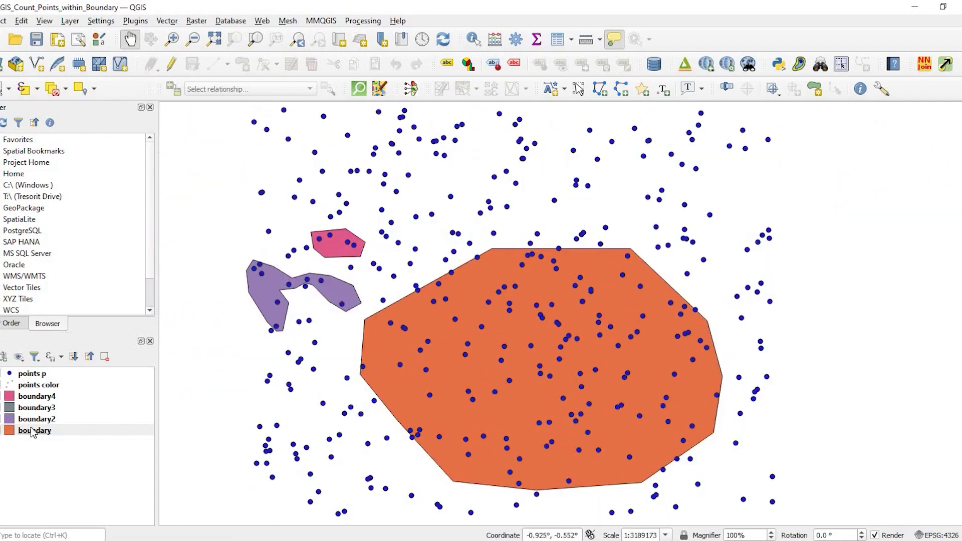
pyautogui.hotkey('ctrl', 'shift', 'z')
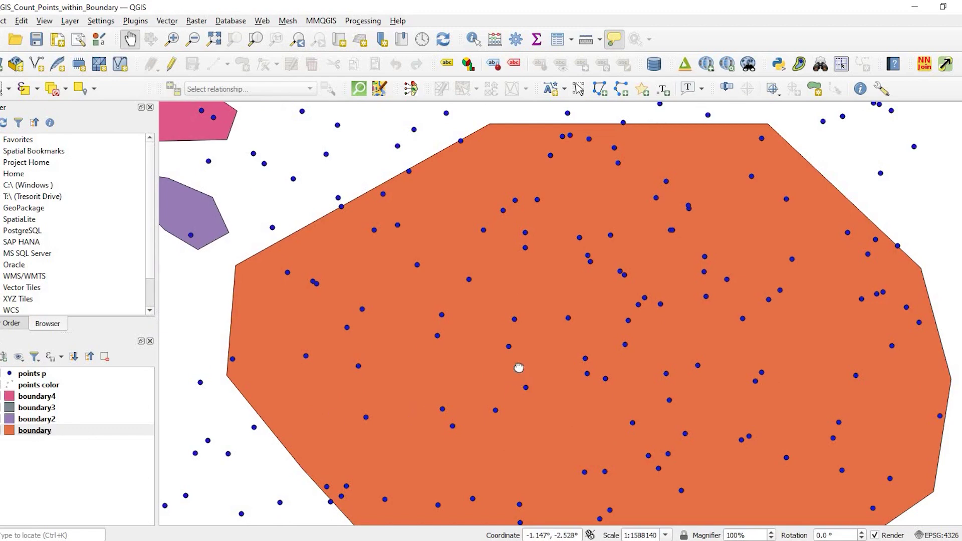
pyautogui.moveTo(562, 223); pyautogui.dragTo(563, 211)
pyautogui.moveTo(772, 340); pyautogui.dragTo(771, 322)
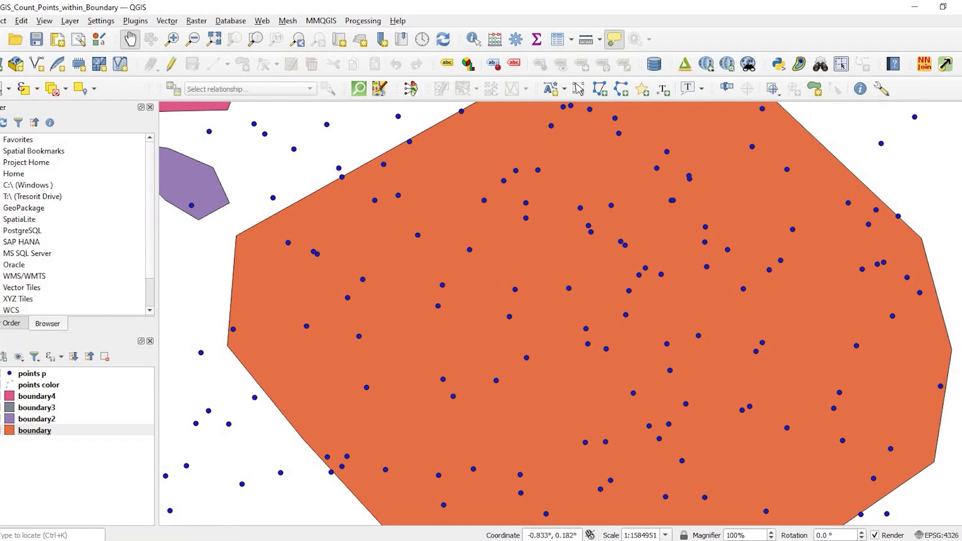
# - Configure Select by Location to pick points p features that are within the boundary layer
pyautogui.click(94, 89)
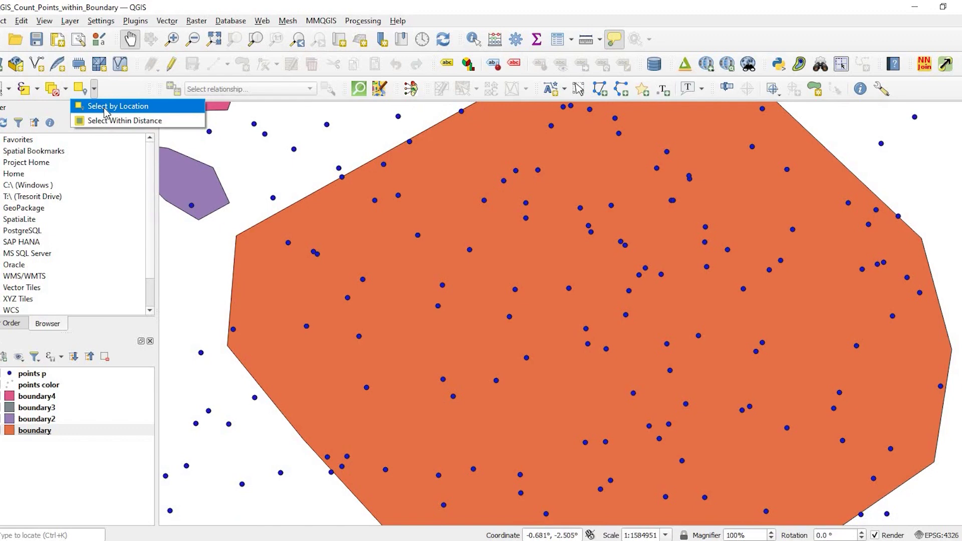
pyautogui.click(105, 111)
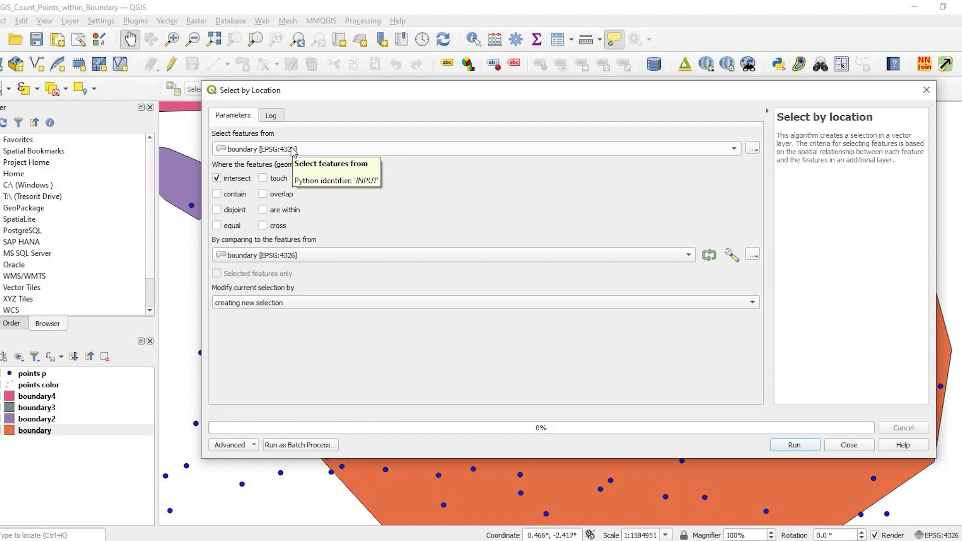
pyautogui.click(293, 152)
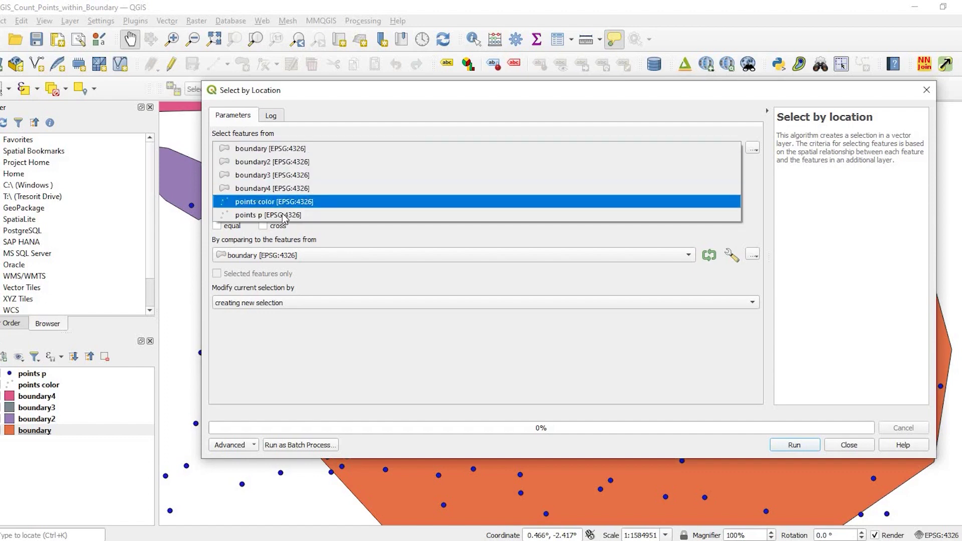
pyautogui.click(283, 215)
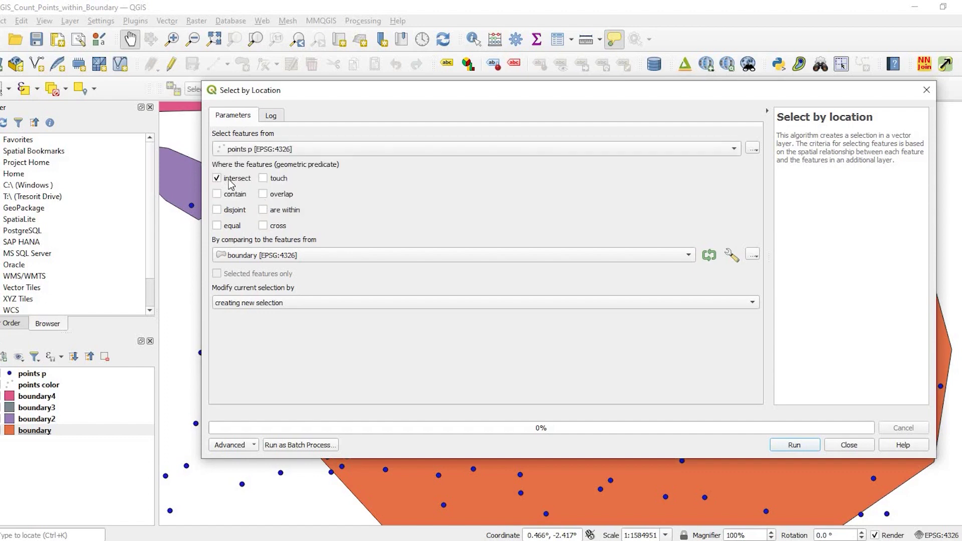
pyautogui.click(217, 178)
pyautogui.click(278, 212)
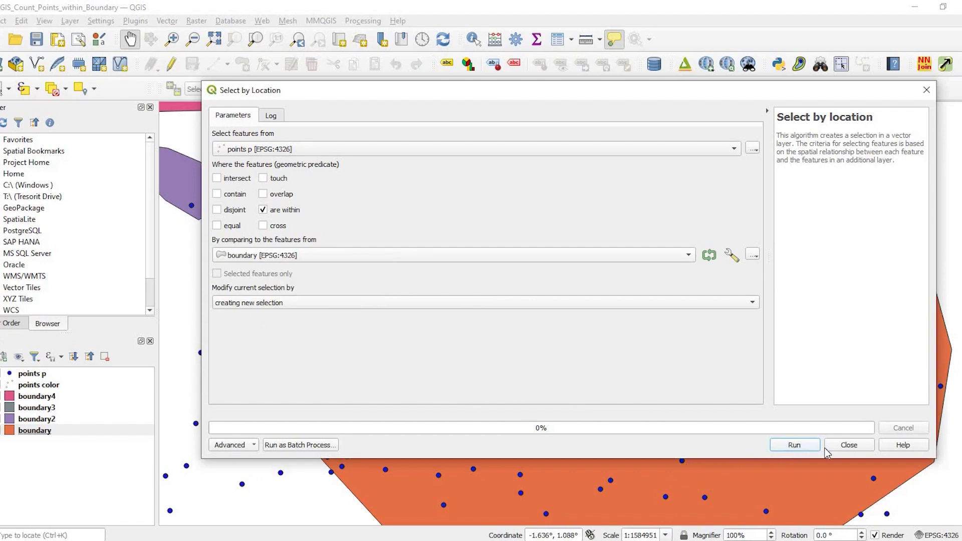
# - Run the location selection, selecting the 120 points inside boundary
pyautogui.click(794, 445)
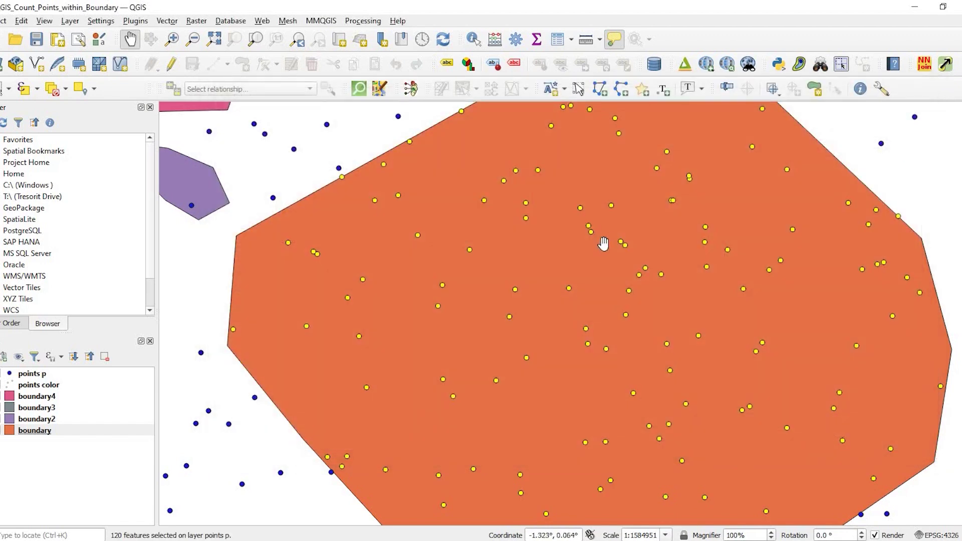
pyautogui.scroll(-1, 607, 251)
pyautogui.moveTo(627, 323); pyautogui.dragTo(540, 350)
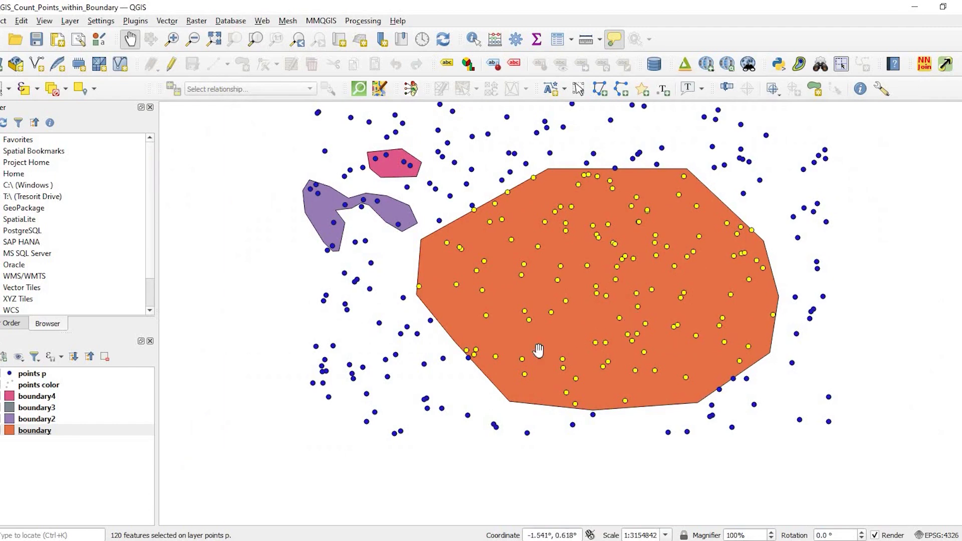
# - Open the points p attribute table showing only the 120 selected features, enlarged and repositioned
pyautogui.rightClick(32, 374)
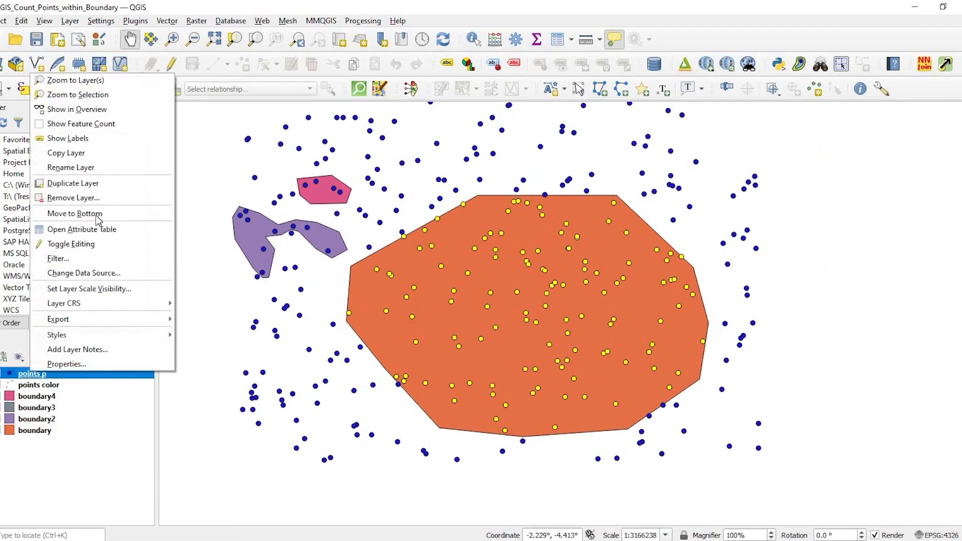
pyautogui.press('Down')
pyautogui.press('Return')
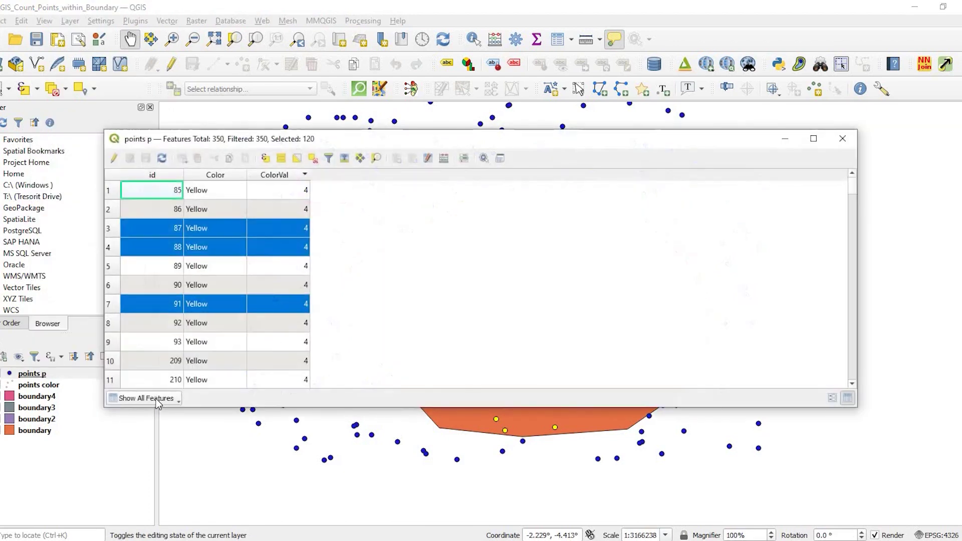
pyautogui.click(159, 401)
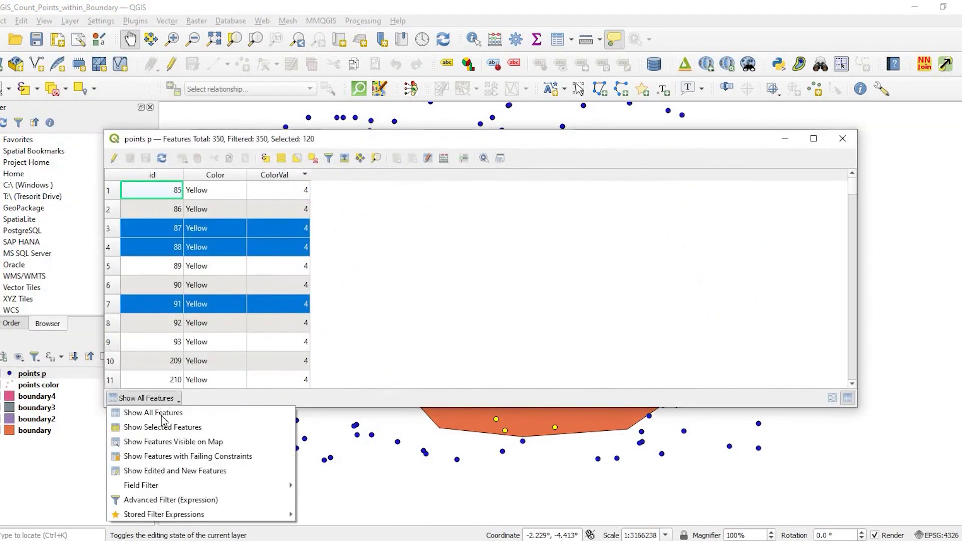
pyautogui.click(187, 426)
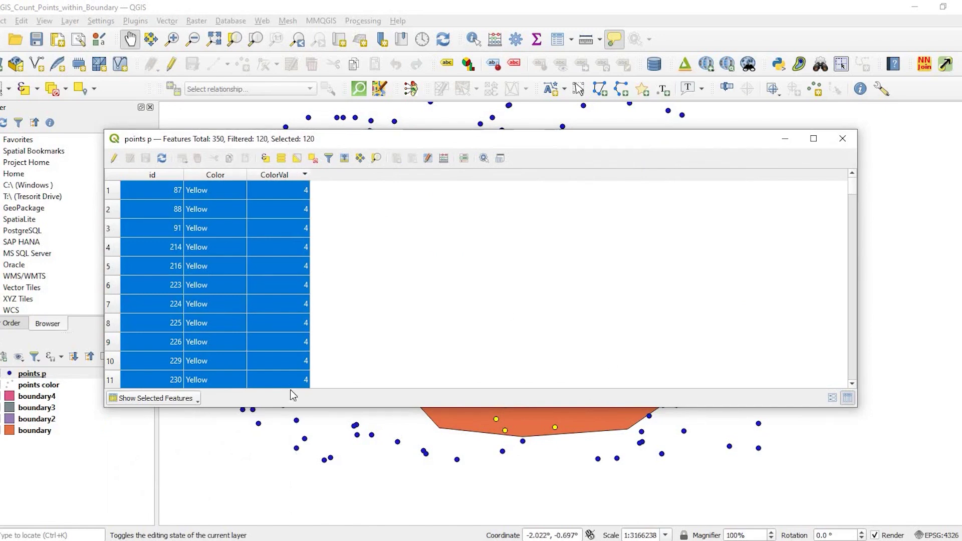
pyautogui.moveTo(292, 420); pyautogui.dragTo(279, 507)
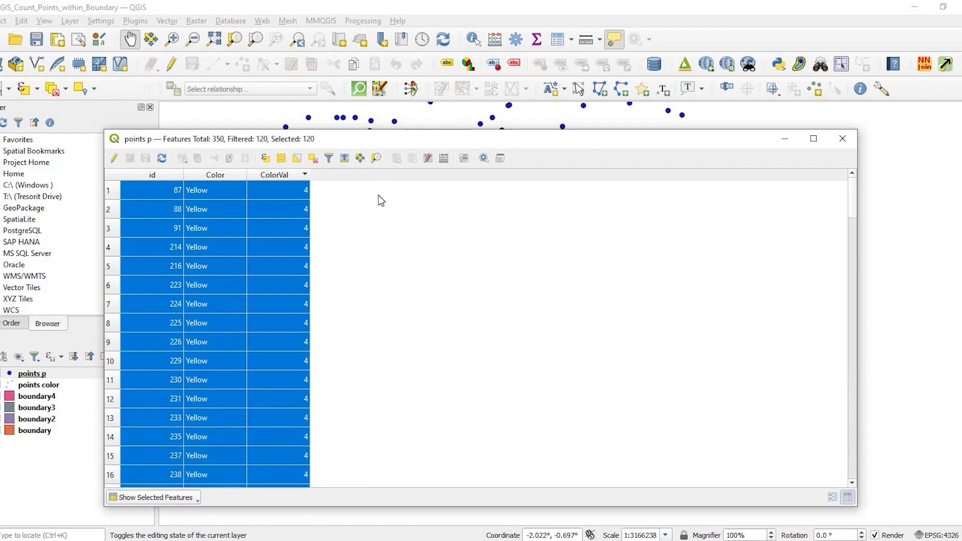
pyautogui.moveTo(345, 131); pyautogui.dragTo(406, 175)
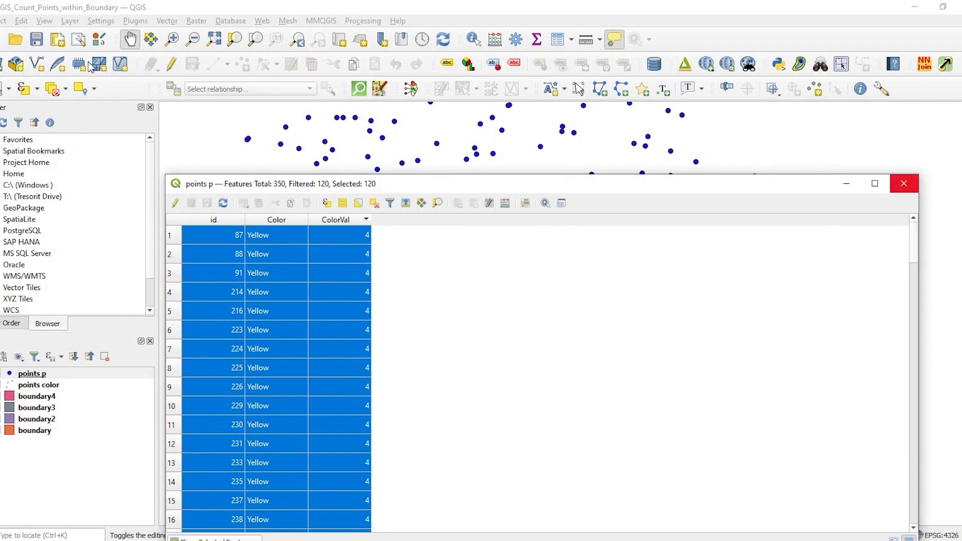
# - Close the table, clear the selection, hide points p and make points color current
pyautogui.click(905, 184)
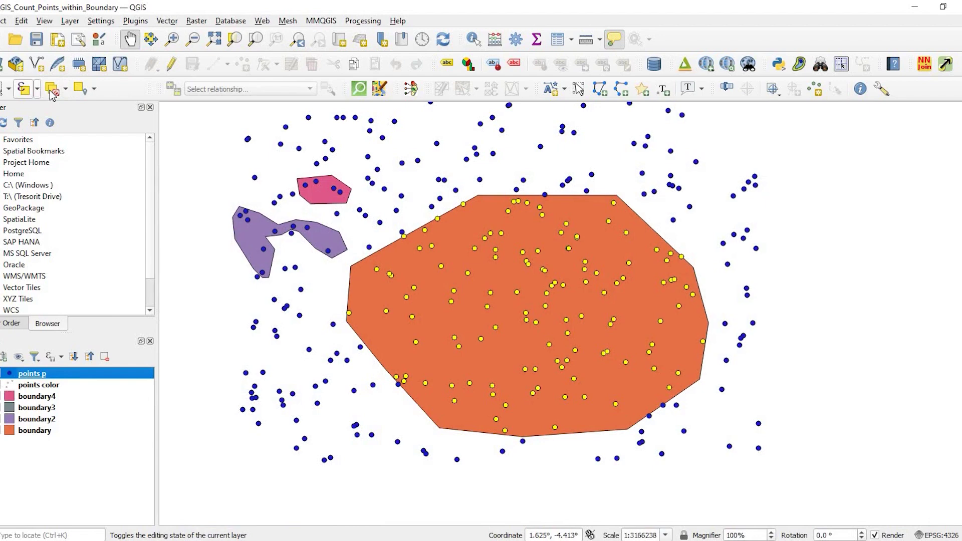
pyautogui.click(53, 89)
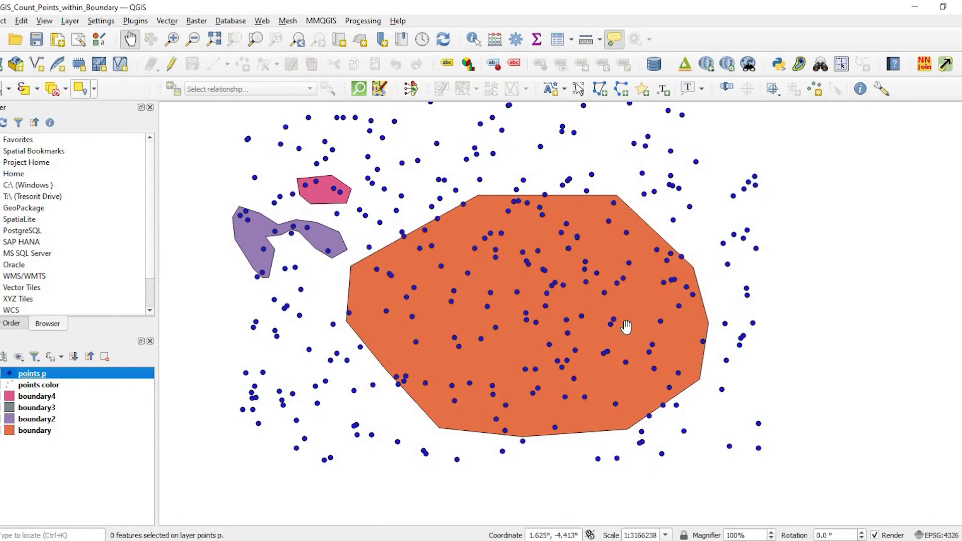
pyautogui.click(20, 363)
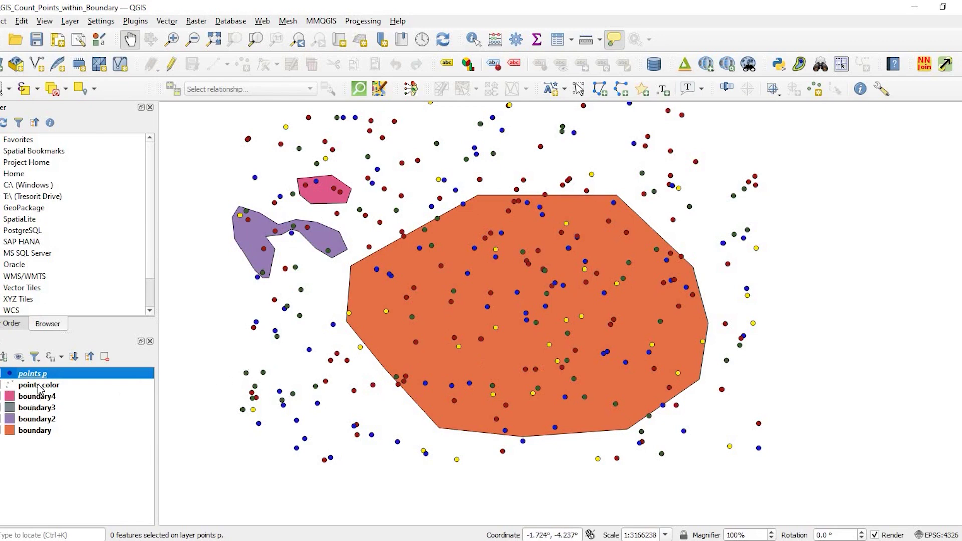
pyautogui.press('Down')
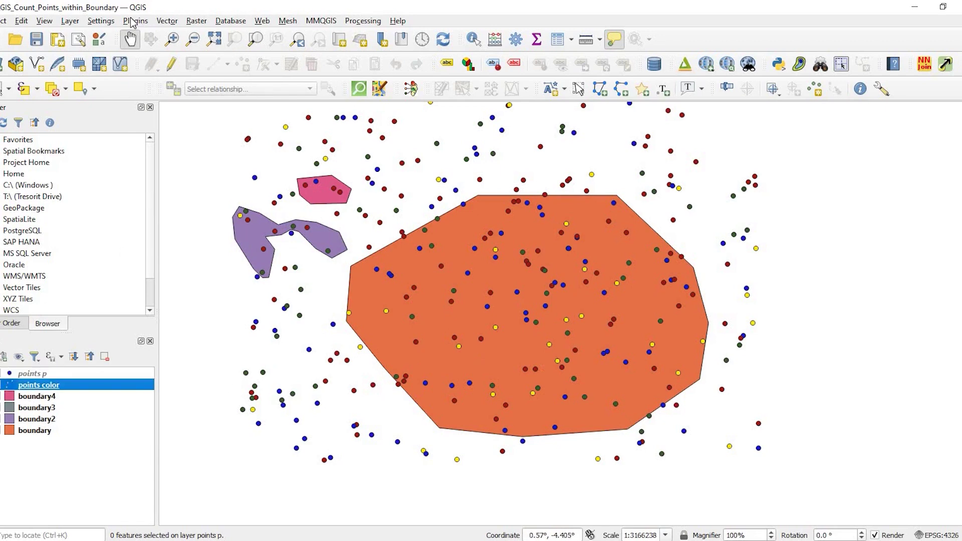
# - Run Count Points in Polygon with boundary polygons and points color points, then close the tool
pyautogui.click(73, 26)
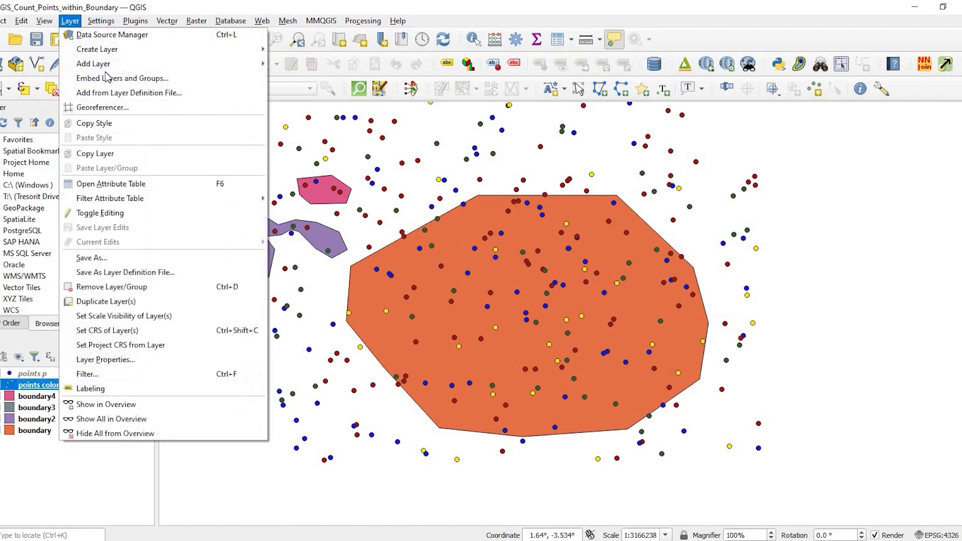
pyautogui.click(170, 22)
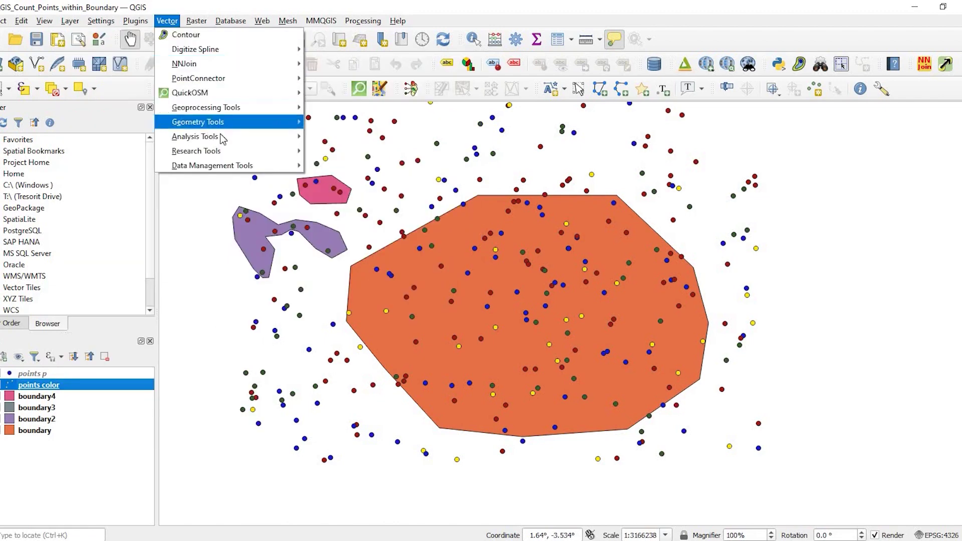
pyautogui.moveTo(210, 137)
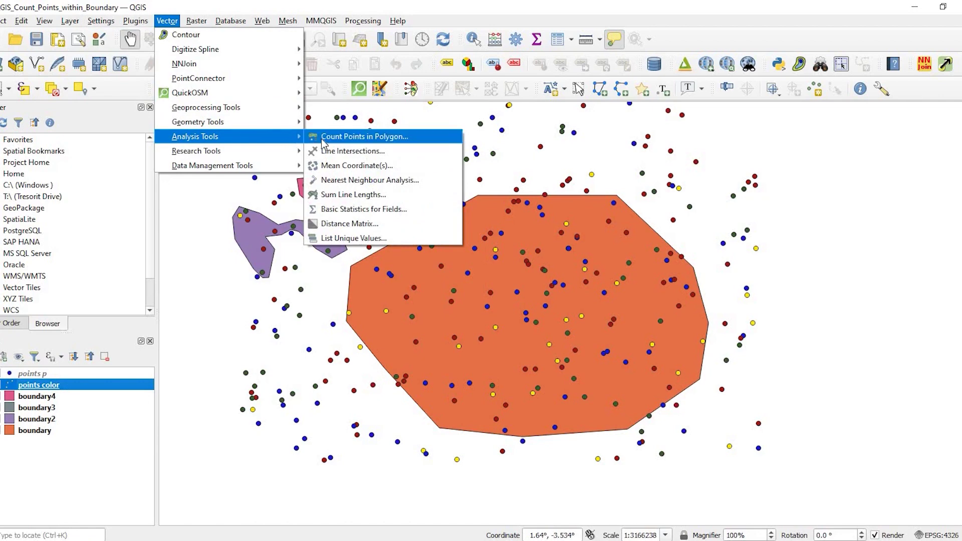
pyautogui.click(321, 139)
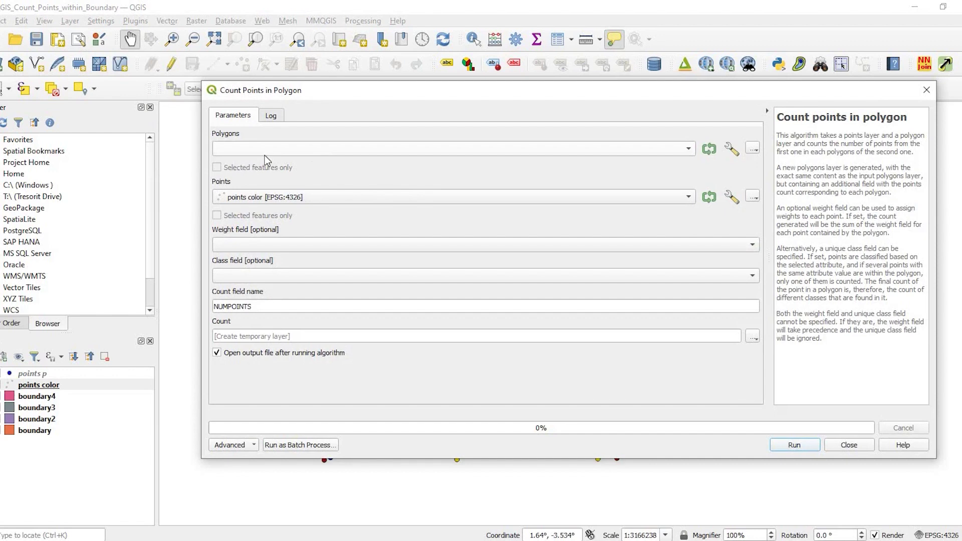
pyautogui.click(261, 149)
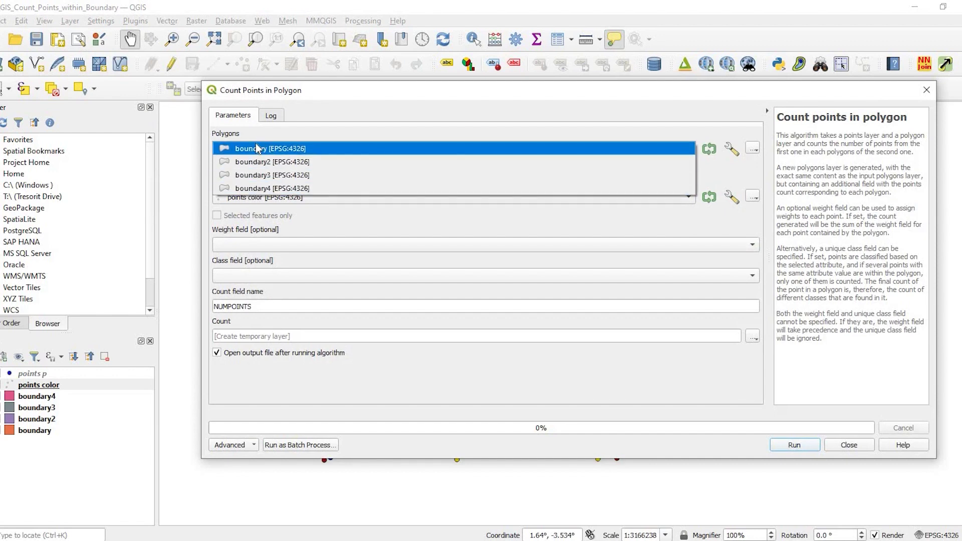
pyautogui.click(215, 186)
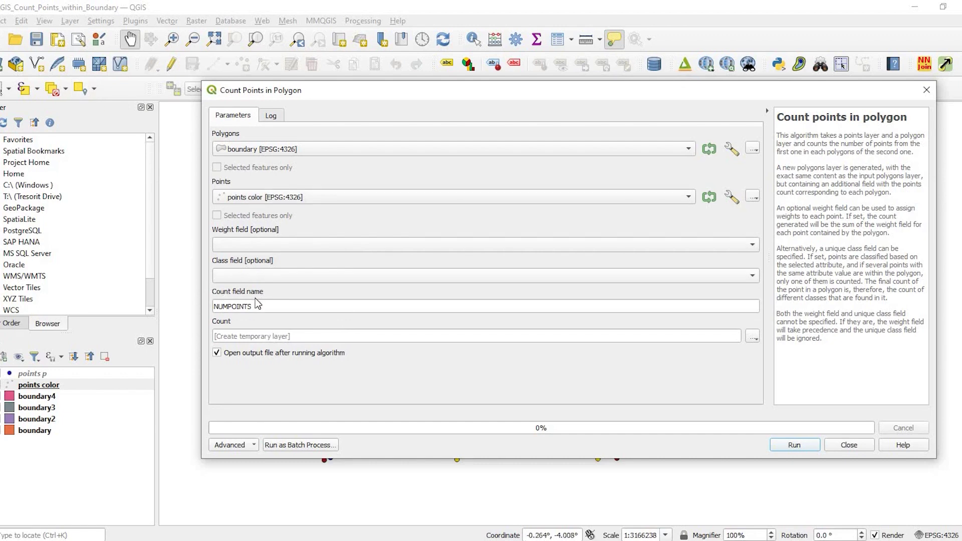
pyautogui.click(794, 445)
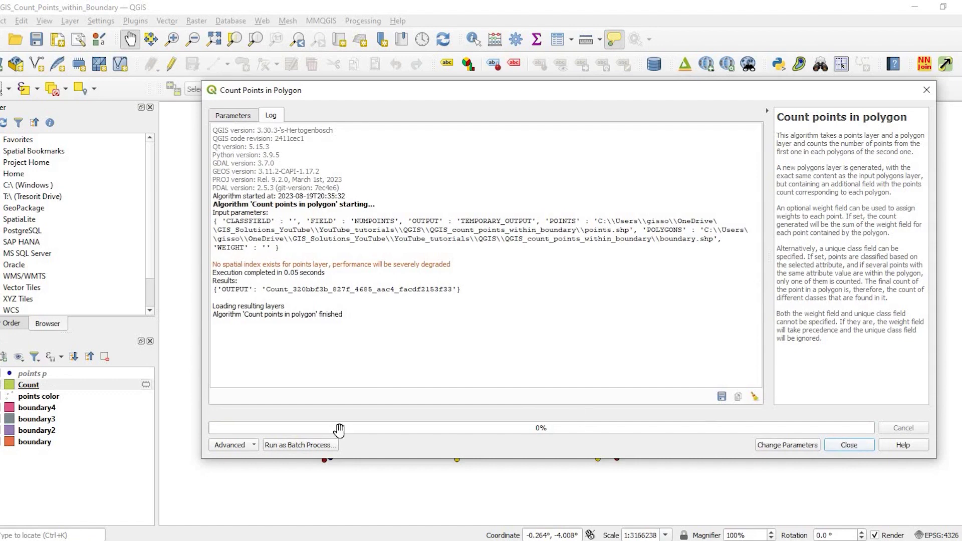
pyautogui.click(855, 447)
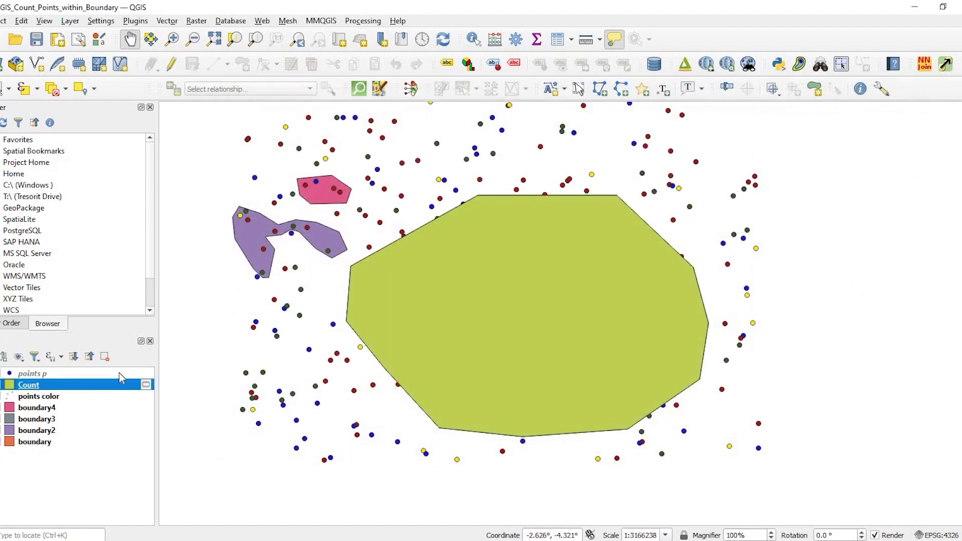
pyautogui.rightClick(34, 385)
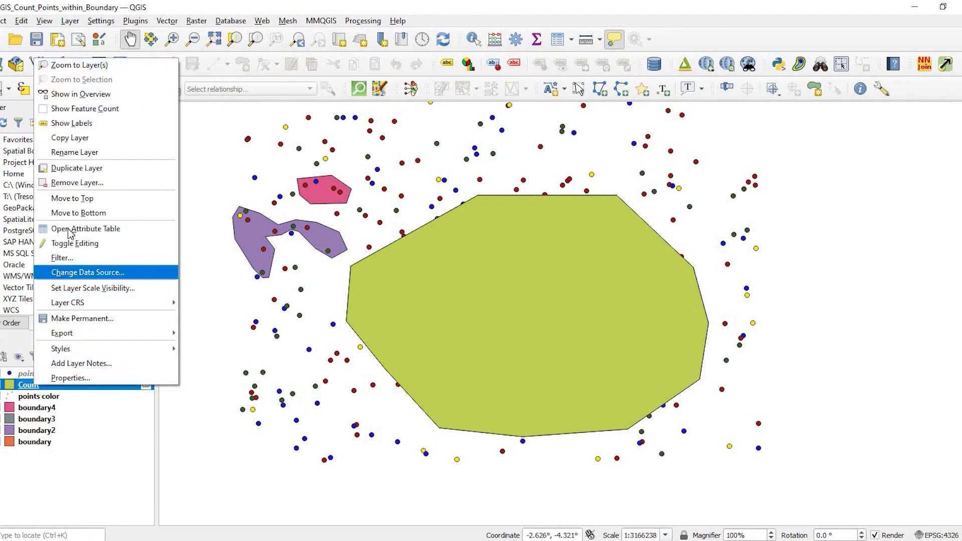
# - Confirm the Count layer's NUMPOINTS reads 120, then remove the Count layer
pyautogui.press('Return')
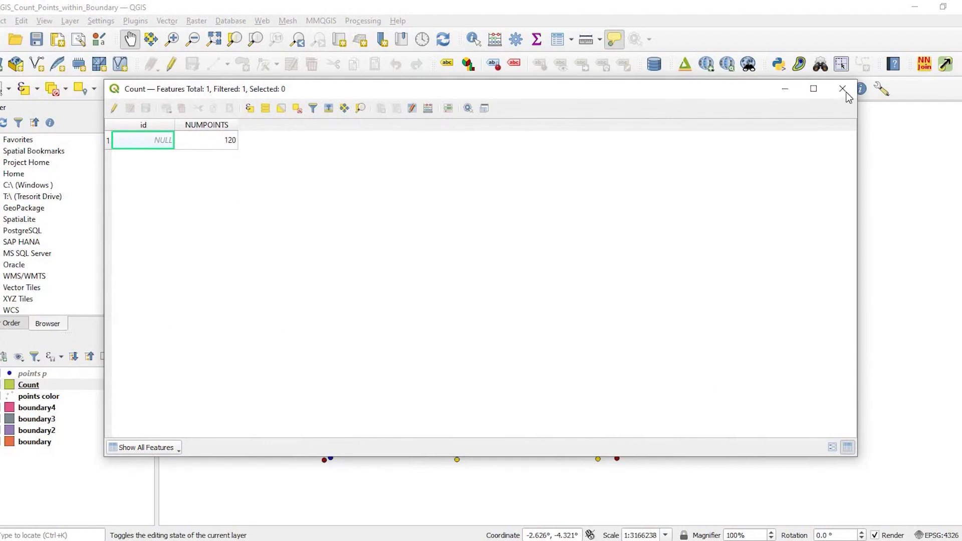
pyautogui.click(843, 88)
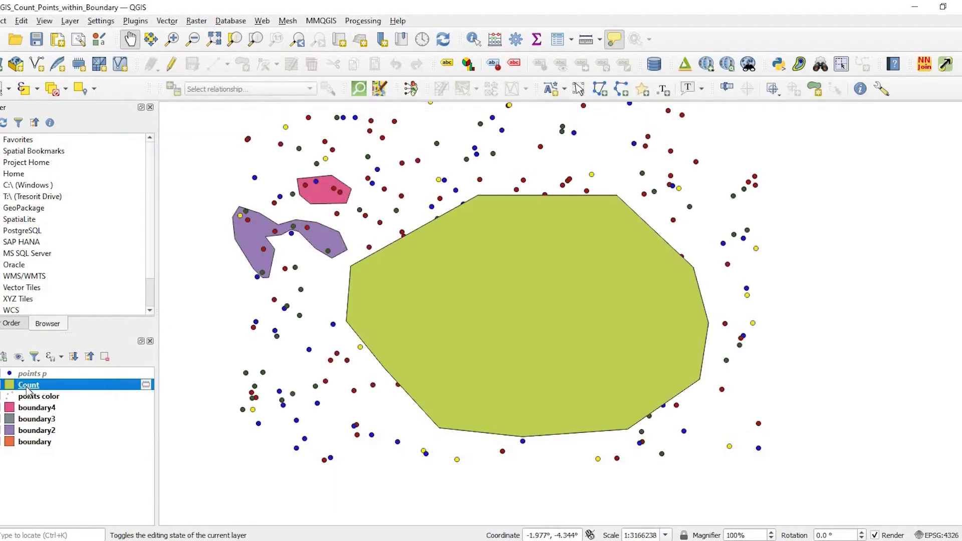
pyautogui.rightClick(28, 384)
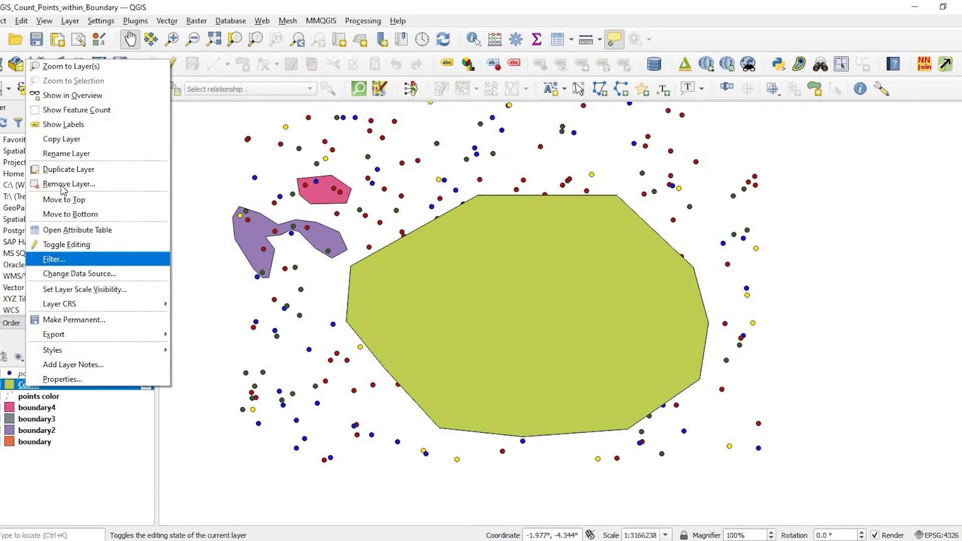
pyautogui.press('Up')
pyautogui.press('Up')
pyautogui.press('Return')
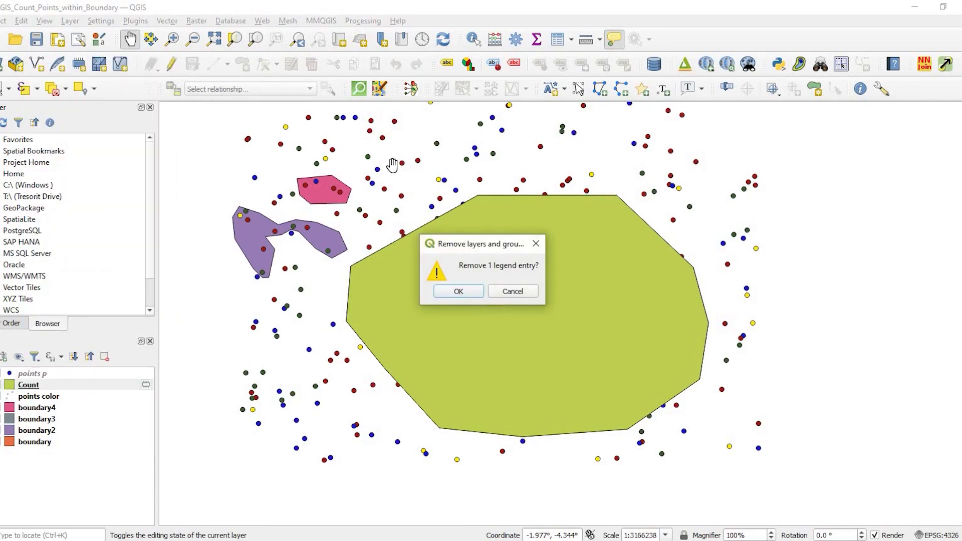
pyautogui.press('Return')
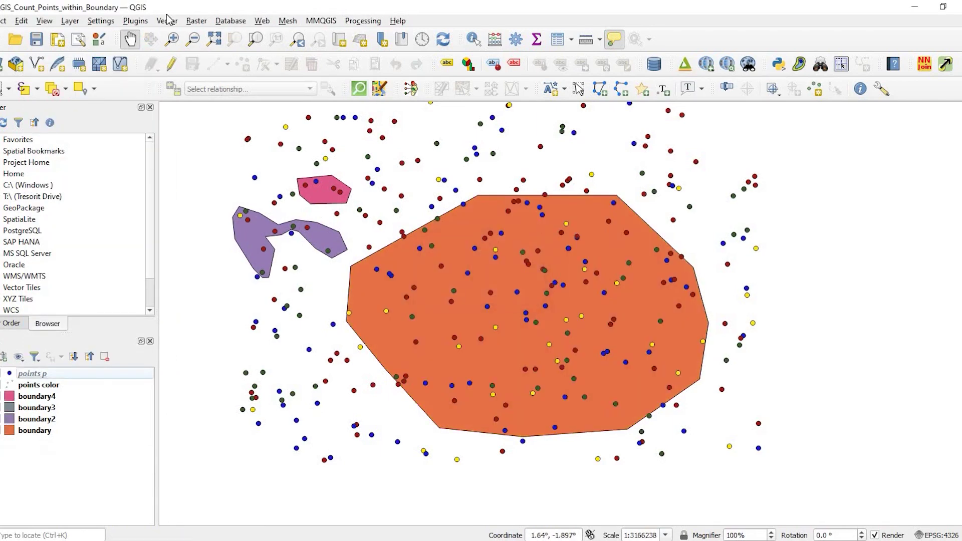
# - Run Count Points in Polygon on boundary and points p, class field Color, count field groupsOfColor
pyautogui.hotkey('alt', 'o')
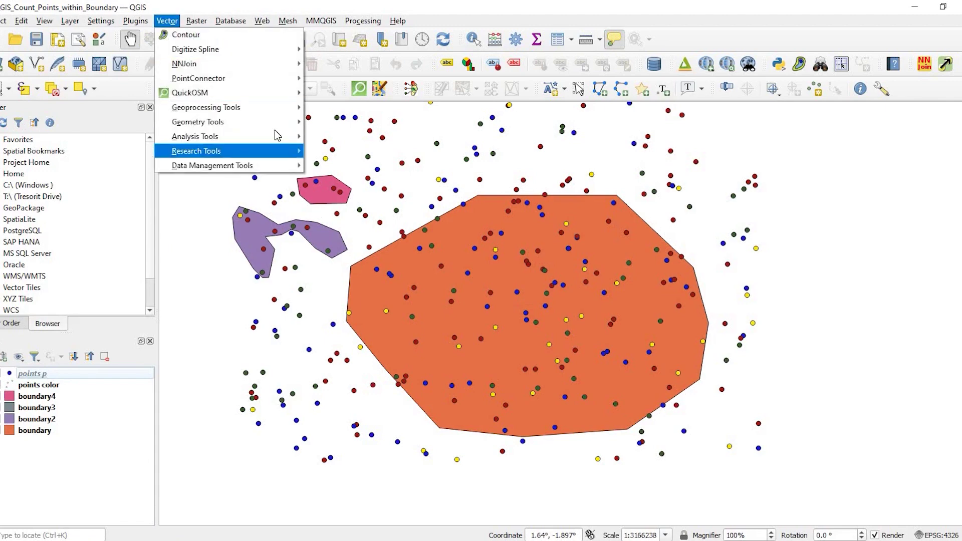
pyautogui.moveTo(276, 137)
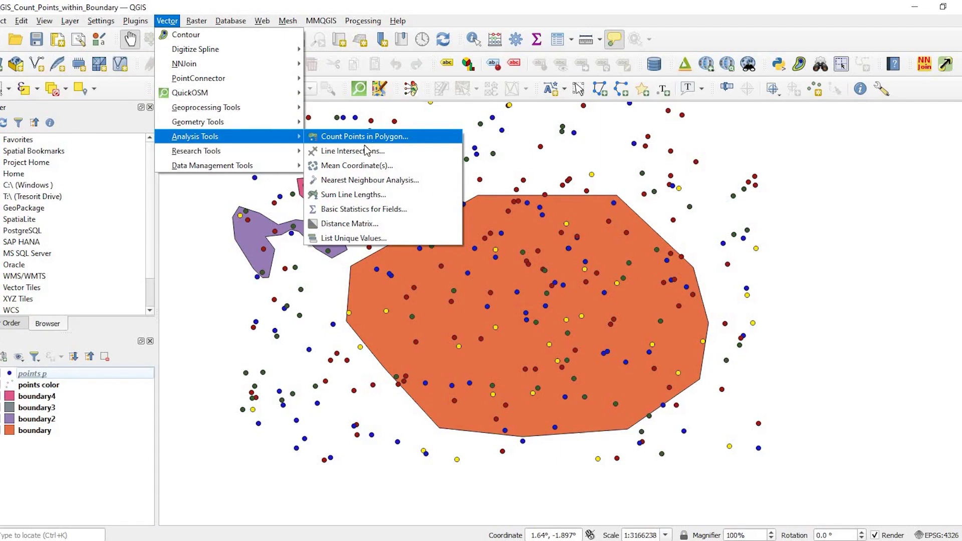
pyautogui.click(341, 141)
pyautogui.click(309, 150)
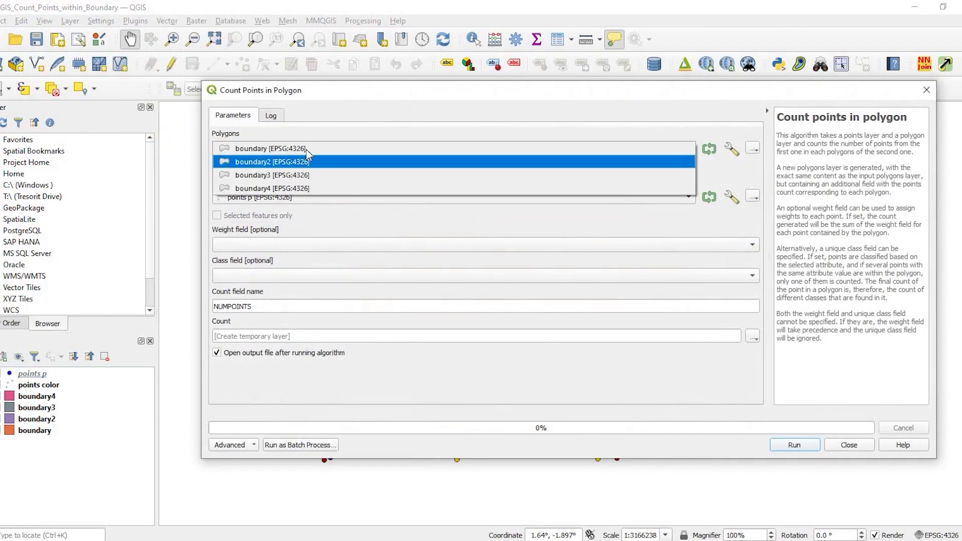
pyautogui.click(303, 147)
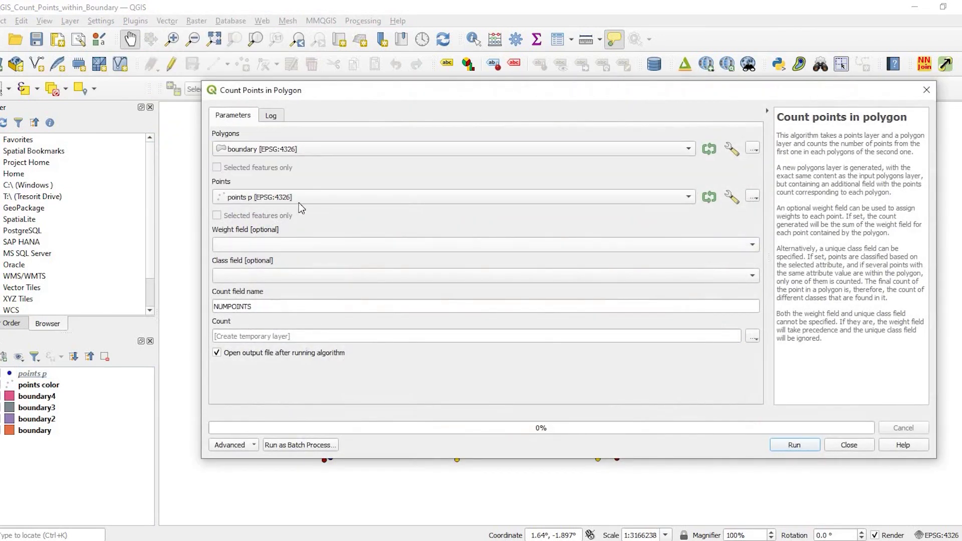
pyautogui.click(284, 279)
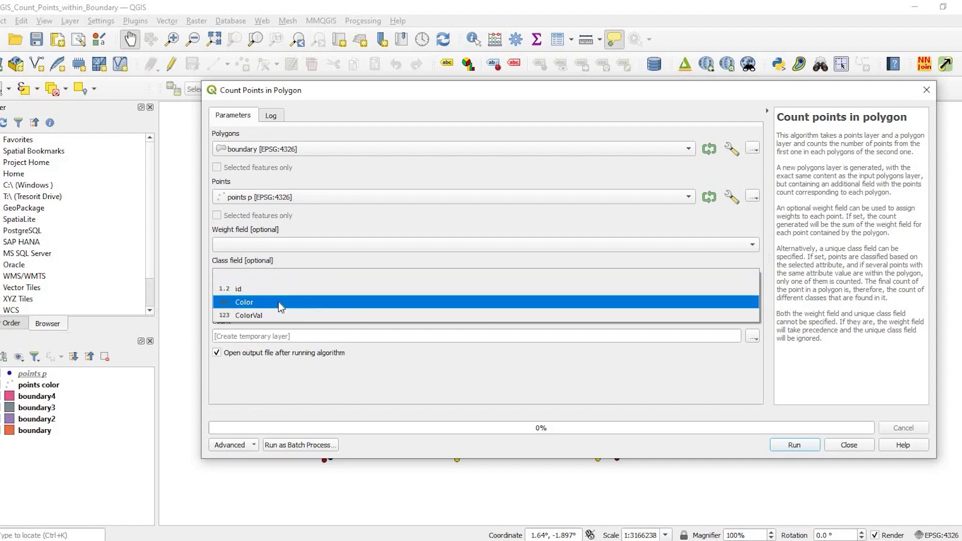
pyautogui.click(251, 302)
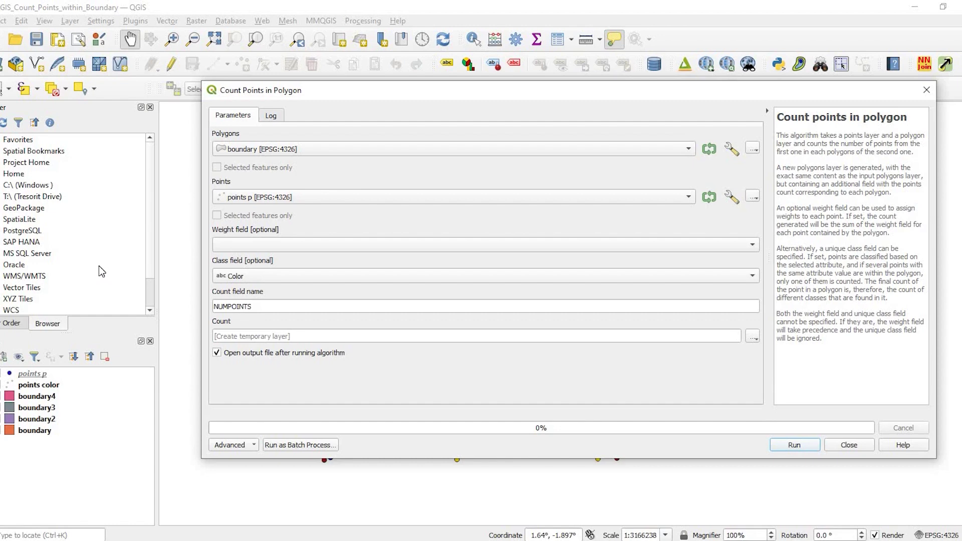
pyautogui.press('Tab')
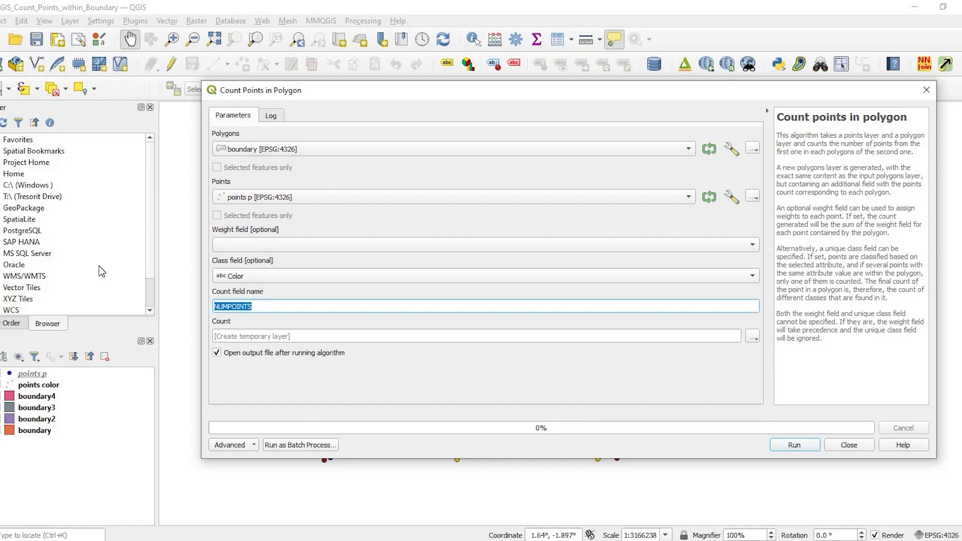
pyautogui.write('groupsOfColors')
pyautogui.click(794, 445)
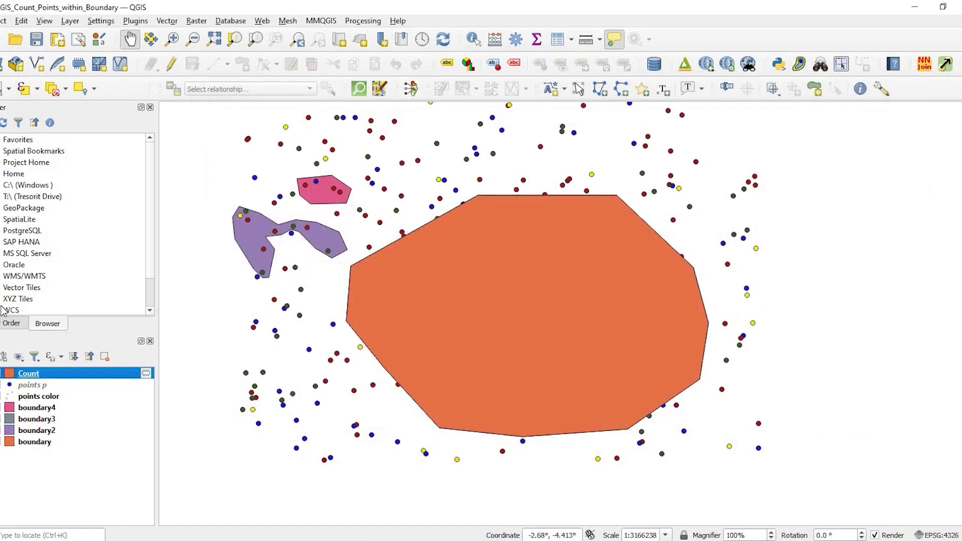
# - Check the new Count layer's attribute table, then remove the Count layer
pyautogui.rightClick(25, 373)
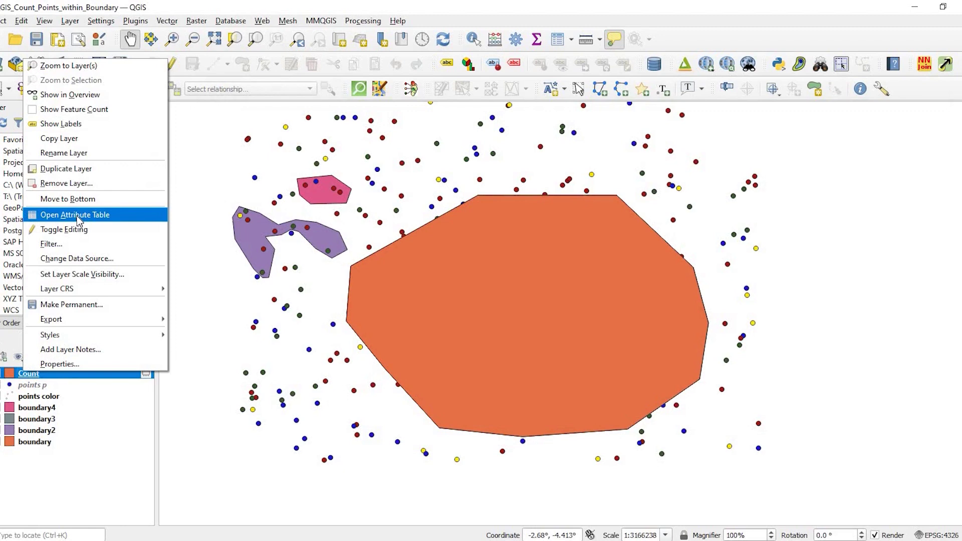
pyautogui.press('Return')
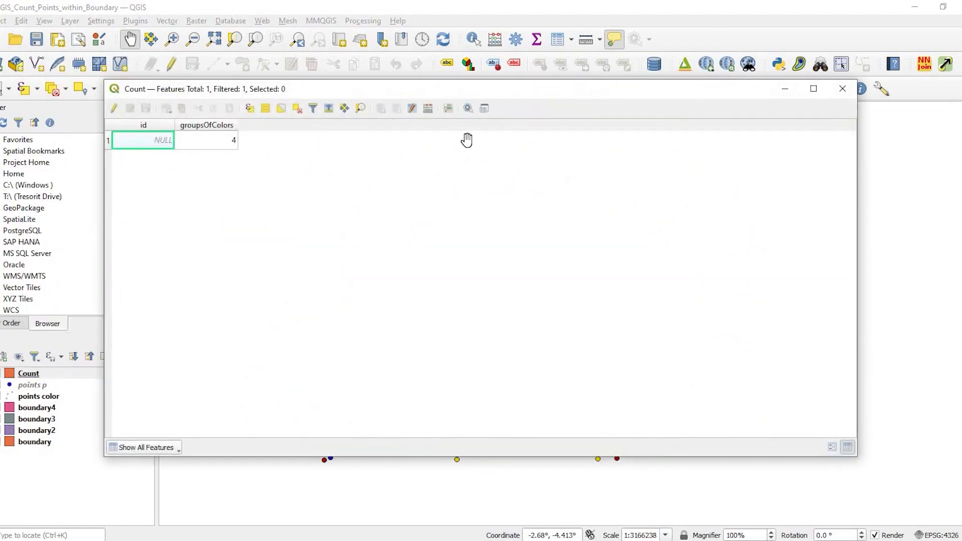
pyautogui.click(843, 89)
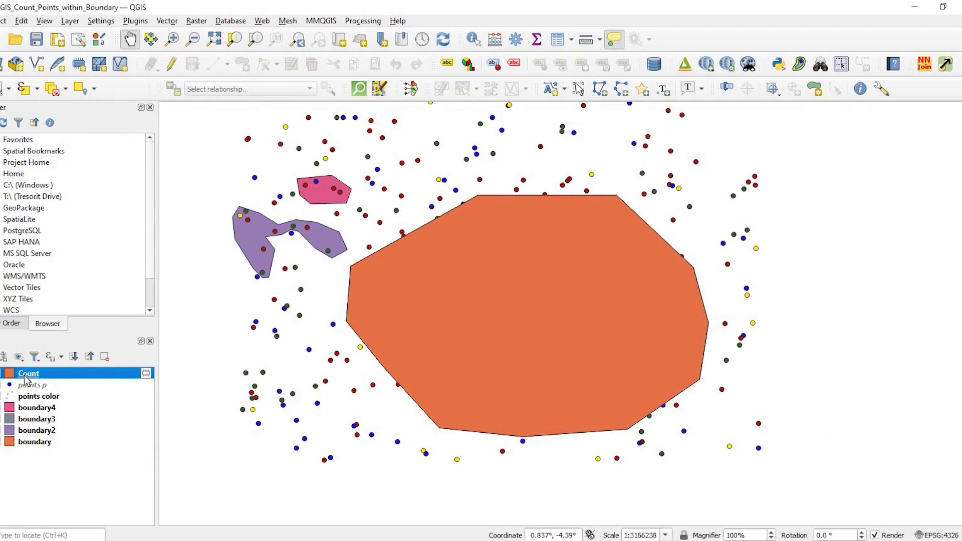
pyautogui.rightClick(29, 376)
pyautogui.press('Up')
pyautogui.press('Up')
pyautogui.press('Up')
pyautogui.press('Up')
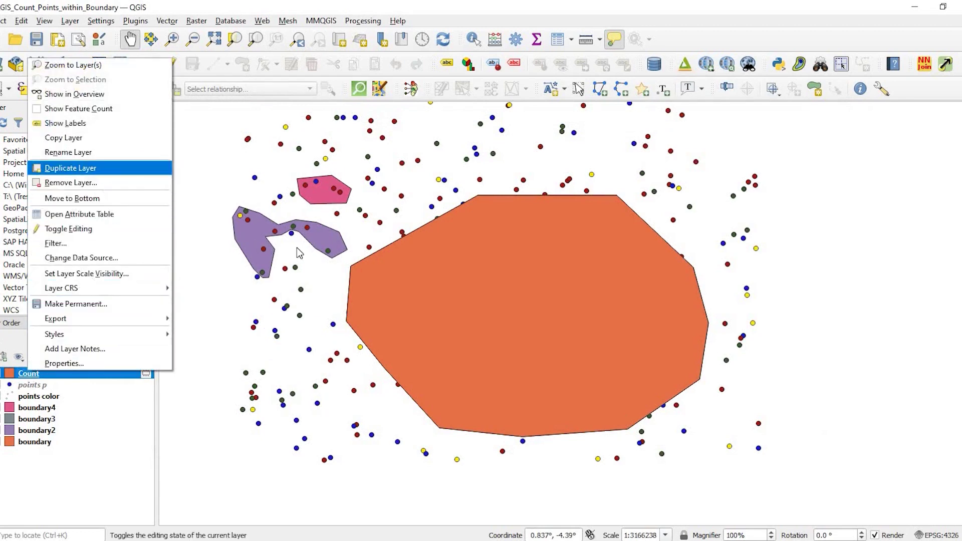
pyautogui.press('Return')
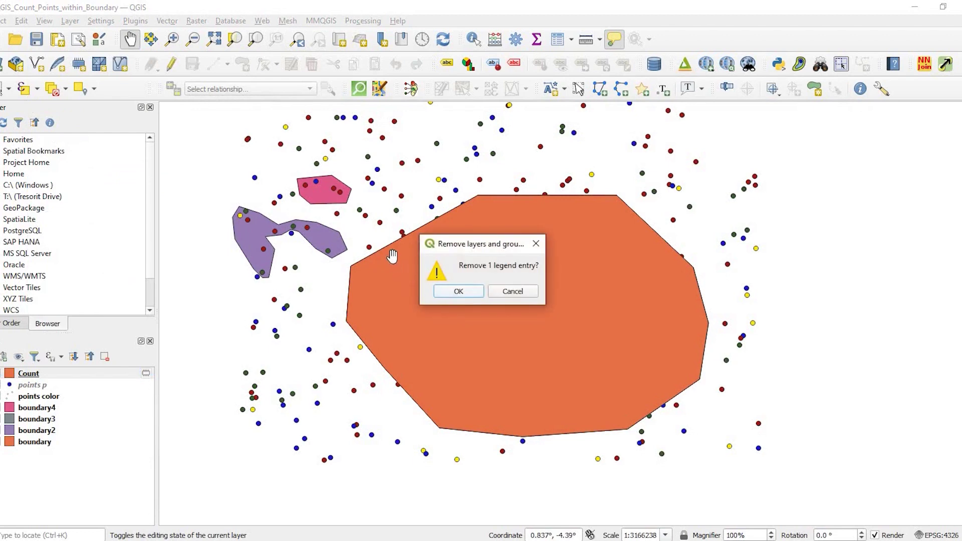
pyautogui.press('Return')
# - Pan and zoom in on the pink boundary4 and purple boundary2 polygons
pyautogui.moveTo(576, 367); pyautogui.dragTo(517, 286)
pyautogui.scroll(1, 478, 330)
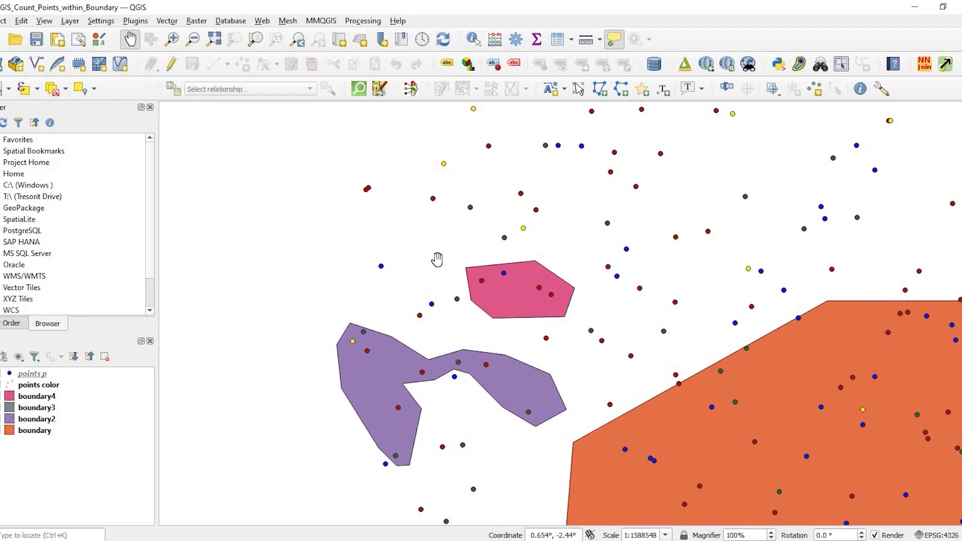
pyautogui.moveTo(508, 282); pyautogui.dragTo(423, 273)
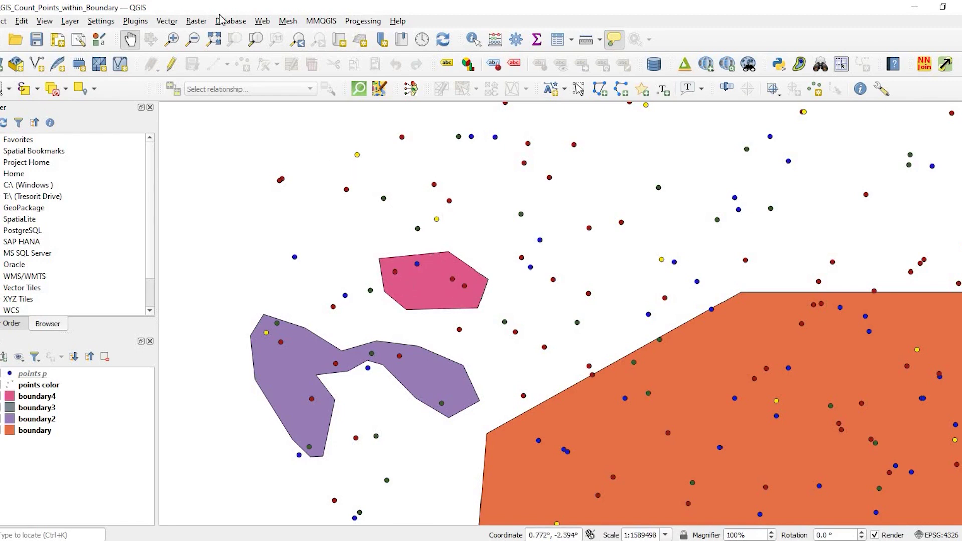
# - Run Count Points in Polygon on boundary4, class field Color, count field named ClassOfColor
pyautogui.click(173, 22)
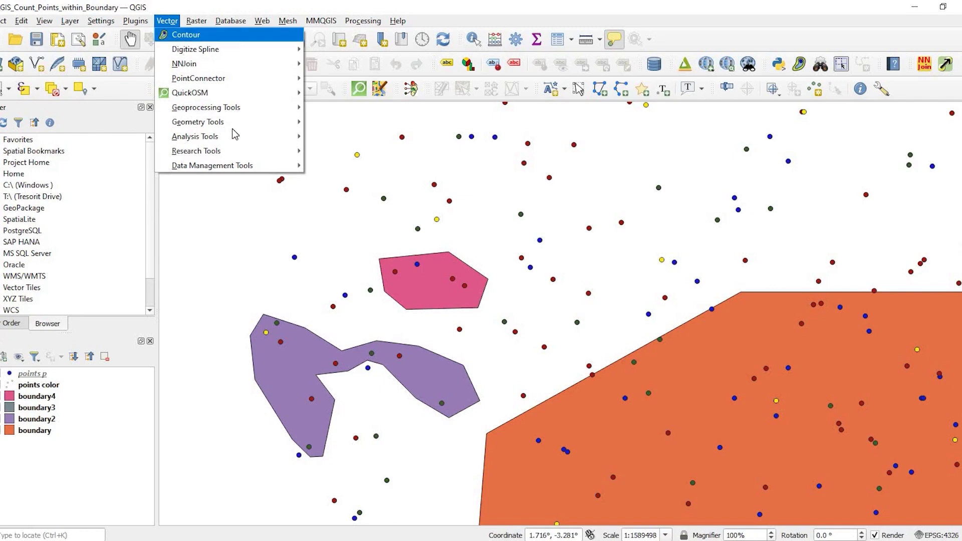
pyautogui.moveTo(301, 138)
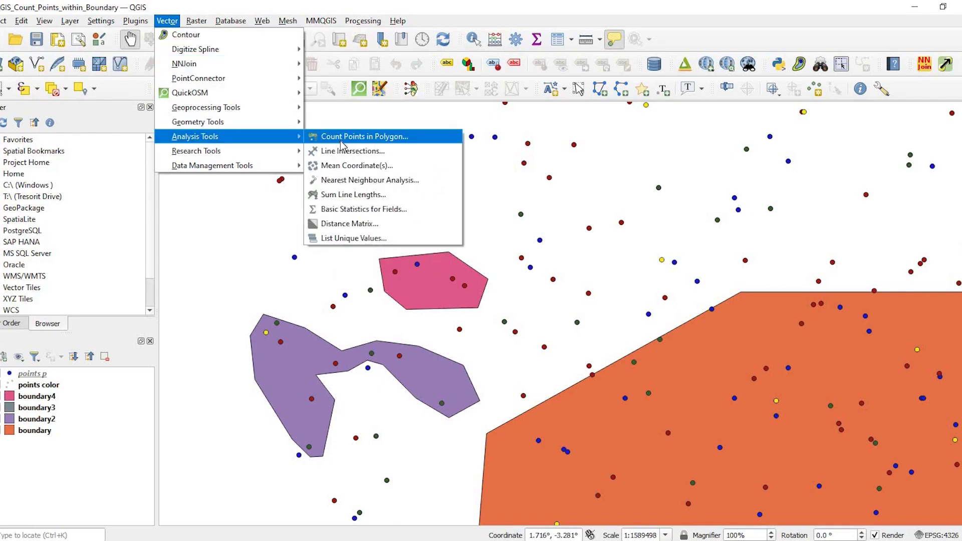
pyautogui.click(336, 140)
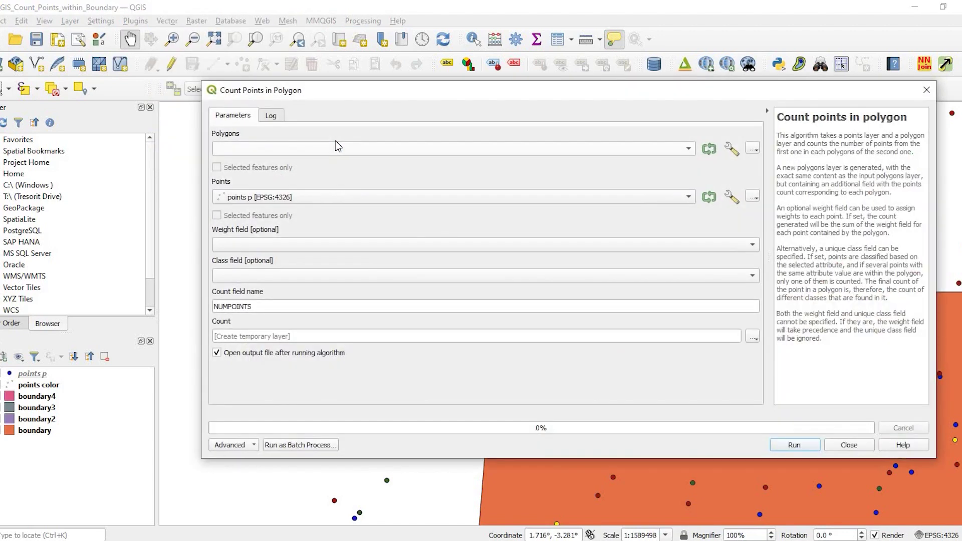
pyautogui.click(316, 151)
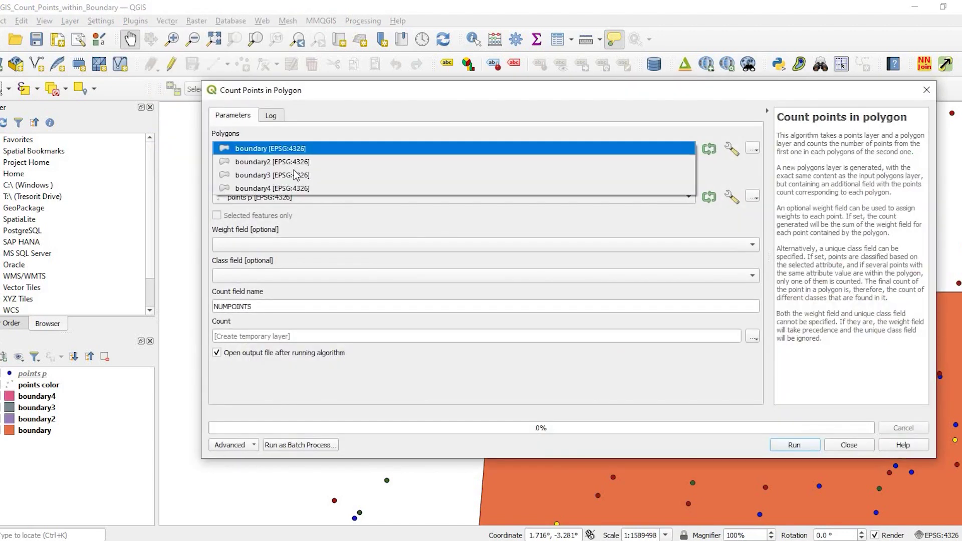
pyautogui.click(242, 189)
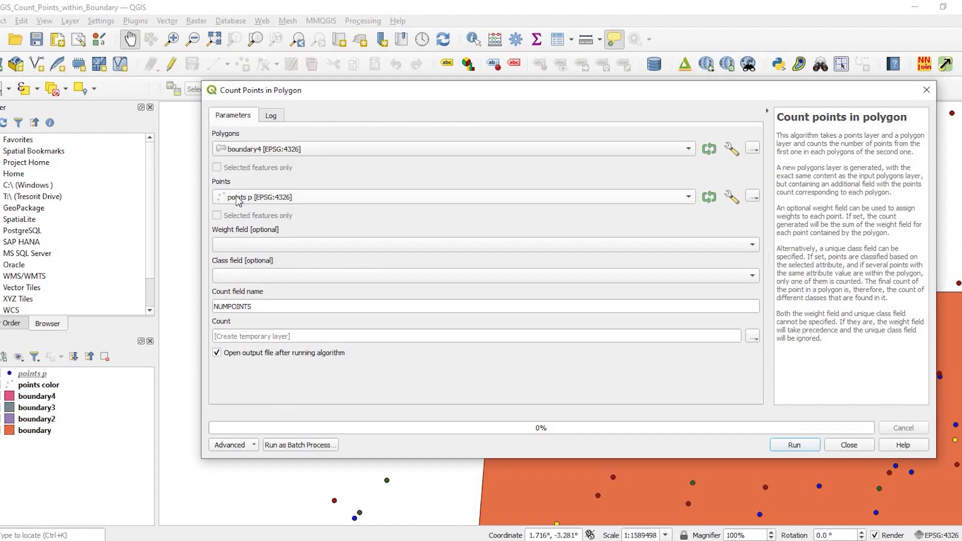
pyautogui.click(257, 277)
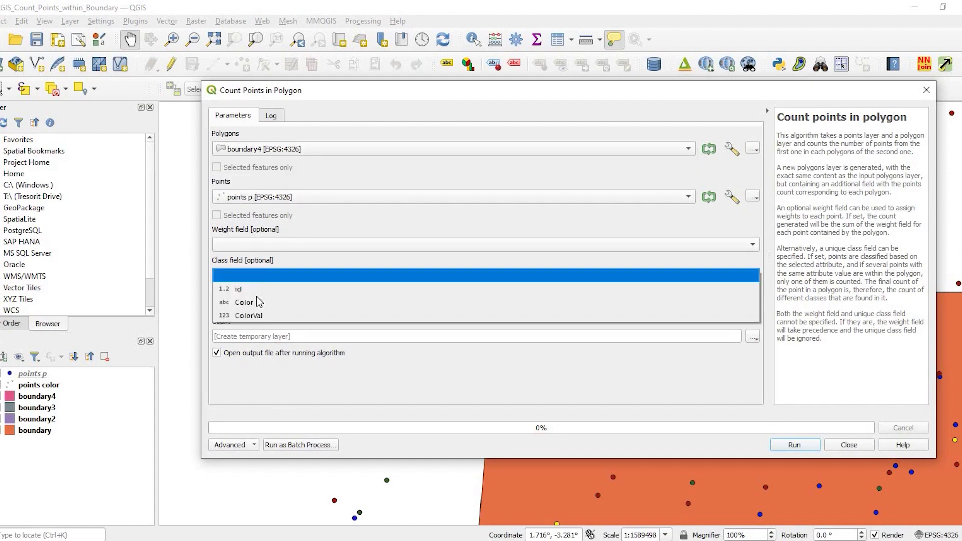
pyautogui.click(236, 300)
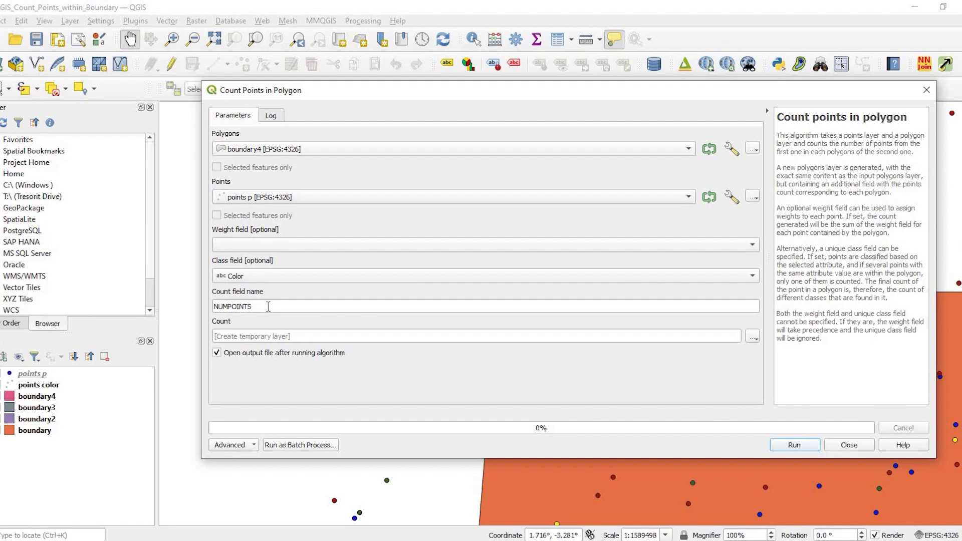
pyautogui.press('Tab')
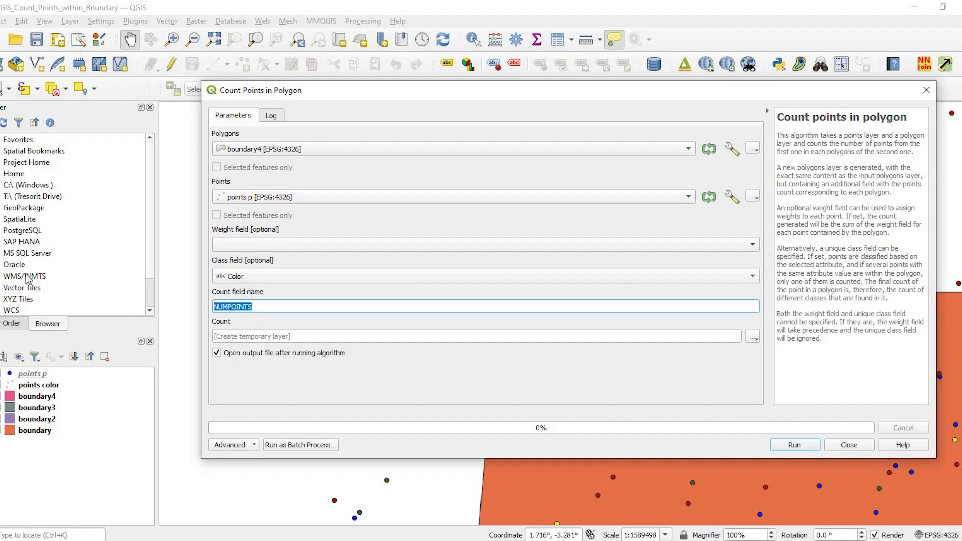
pyautogui.write('ClassOfColor')
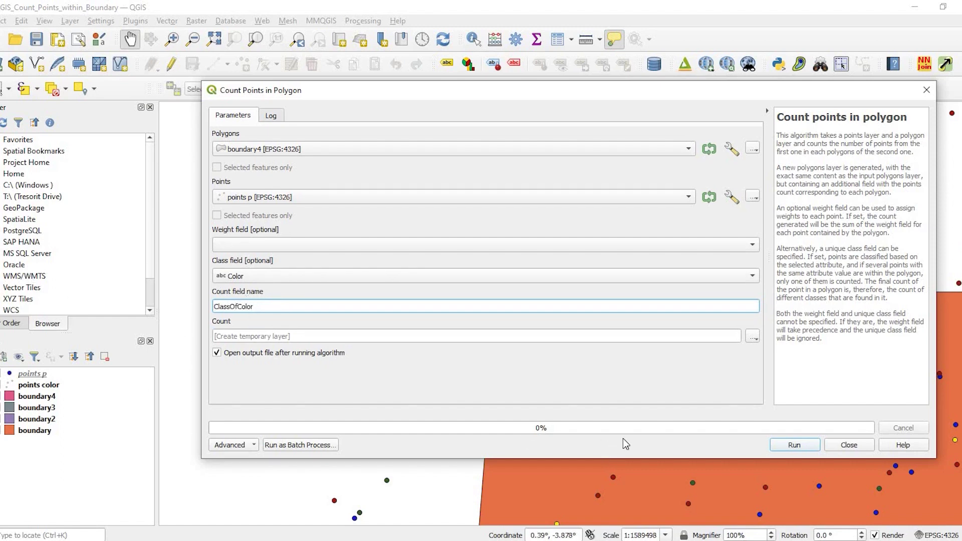
pyautogui.click(794, 445)
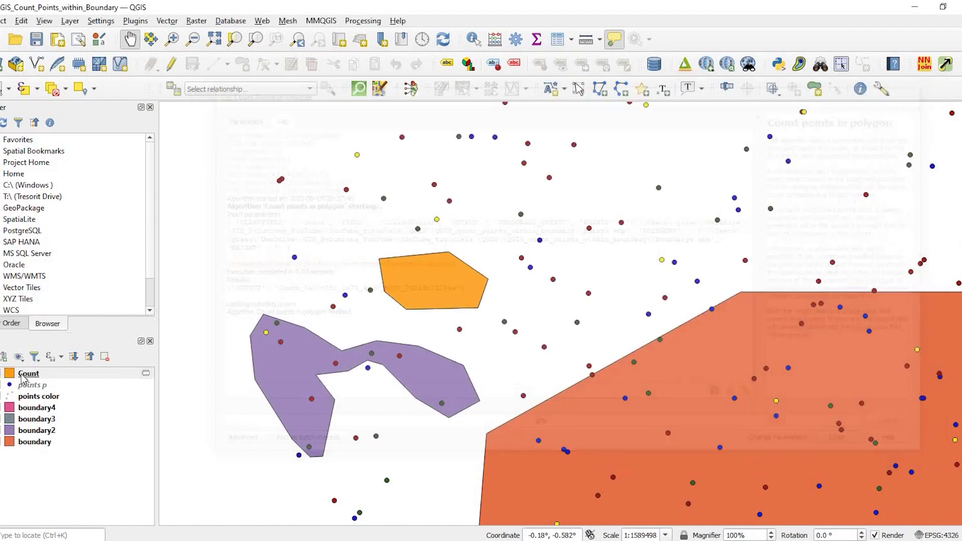
pyautogui.rightClick(23, 377)
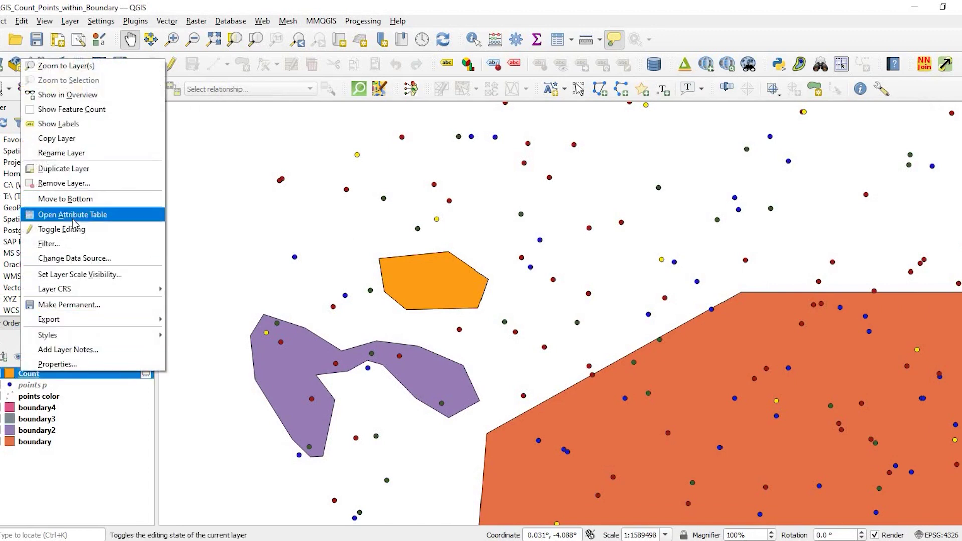
pyautogui.click(151, 213)
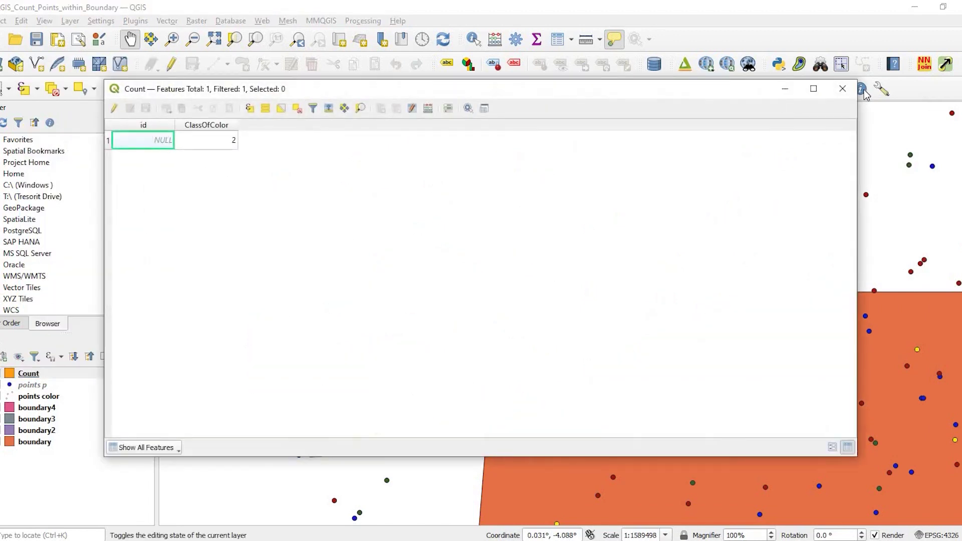
pyautogui.click(843, 88)
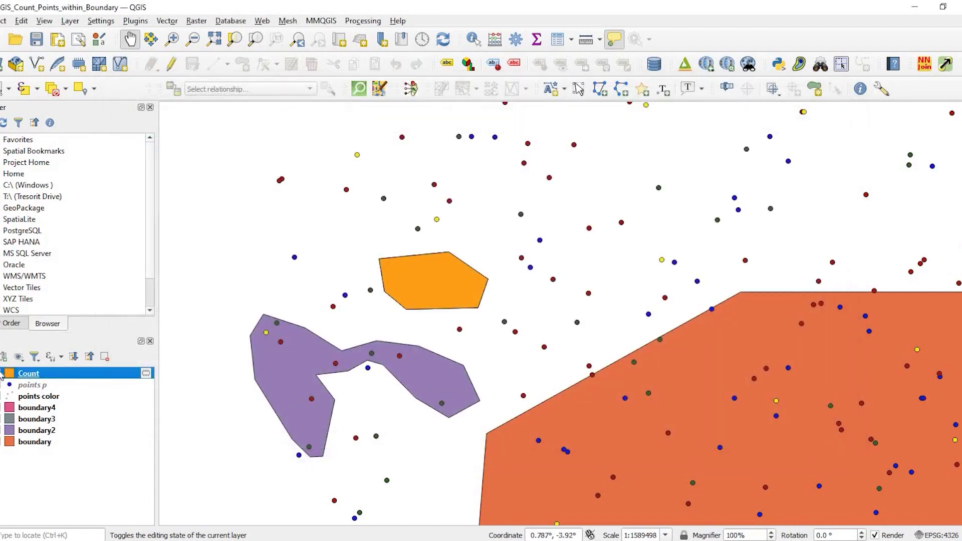
# - Hide the Count layer and pan the map to re-centre on the pink boundary4 polygon
pyautogui.press('space')
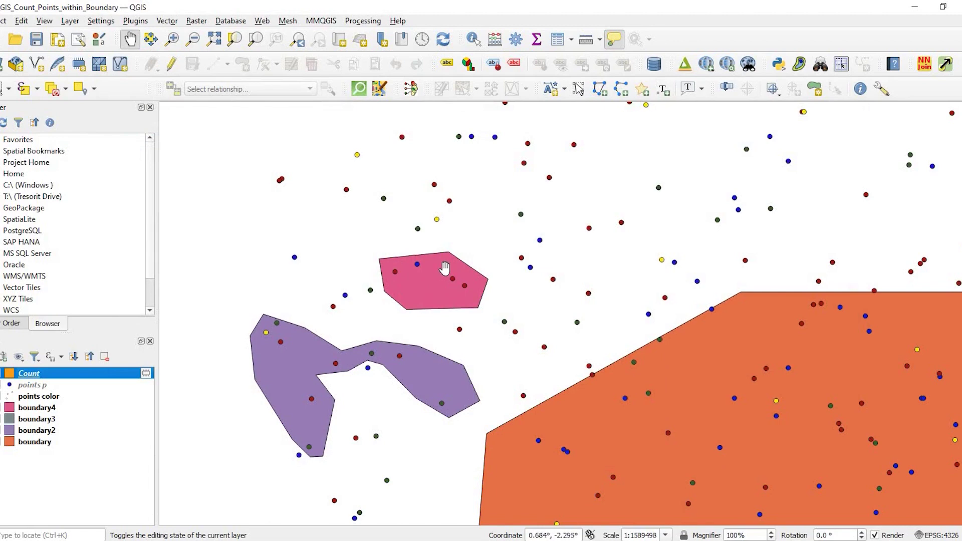
pyautogui.moveTo(434, 334); pyautogui.dragTo(439, 273)
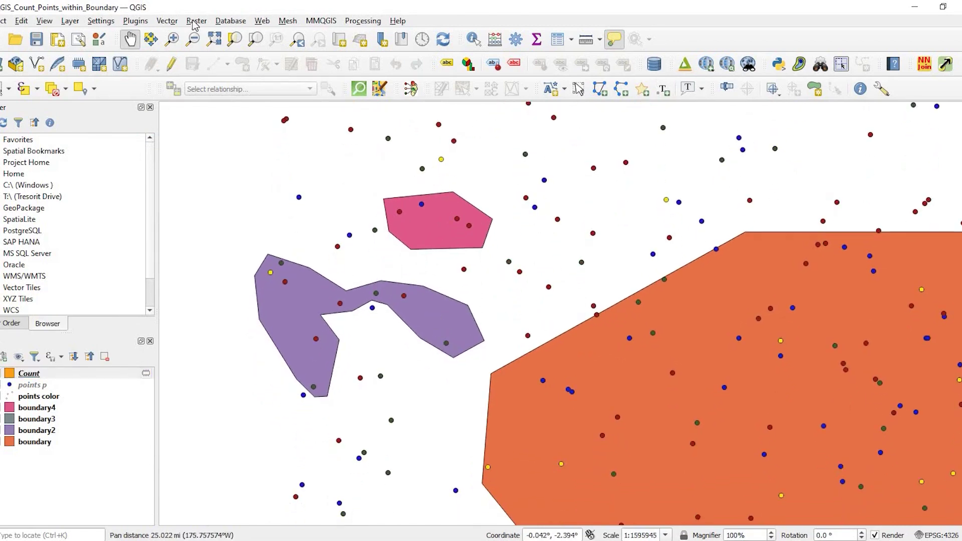
pyautogui.hotkey('alt', 'o')
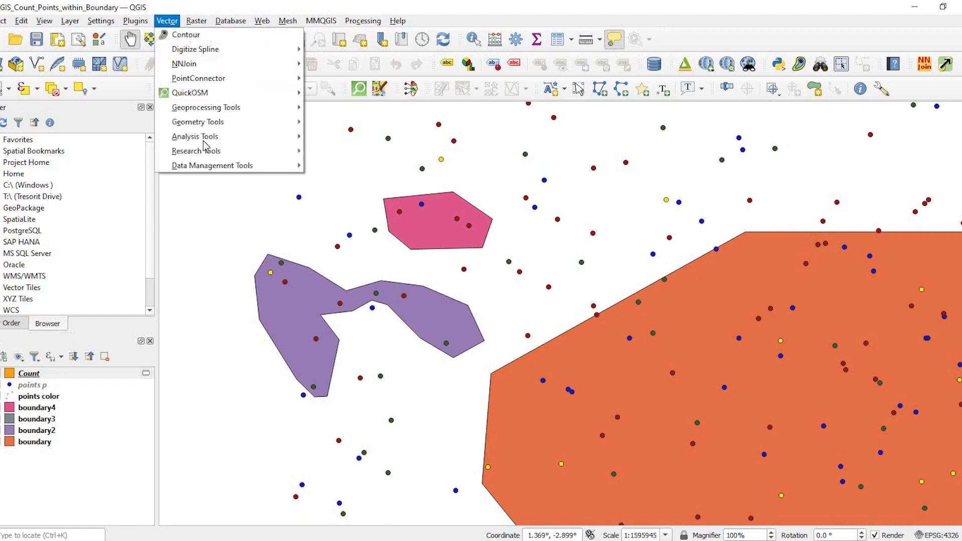
pyautogui.moveTo(205, 144)
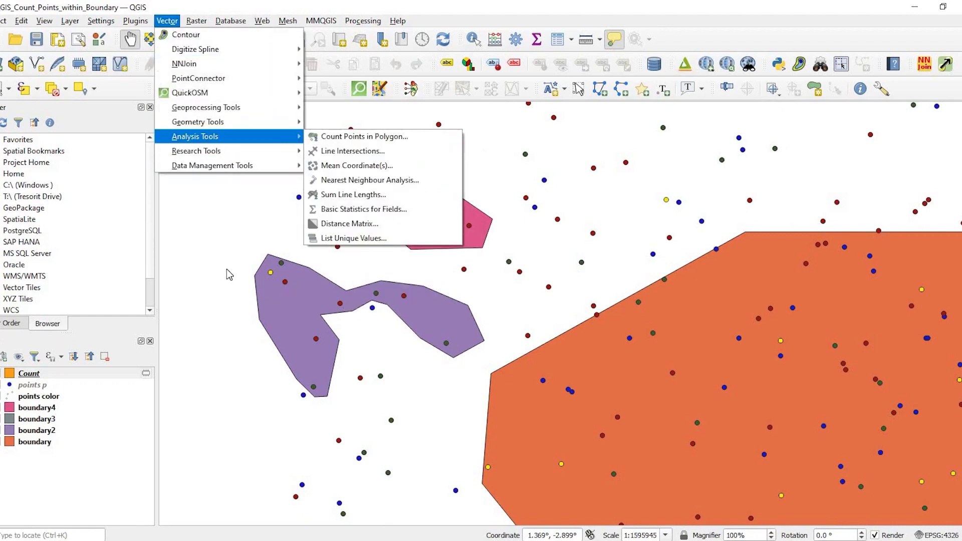
pyautogui.press('Escape')
pyautogui.click(569, 271)
pyautogui.moveTo(568, 270); pyautogui.dragTo(917, 318)
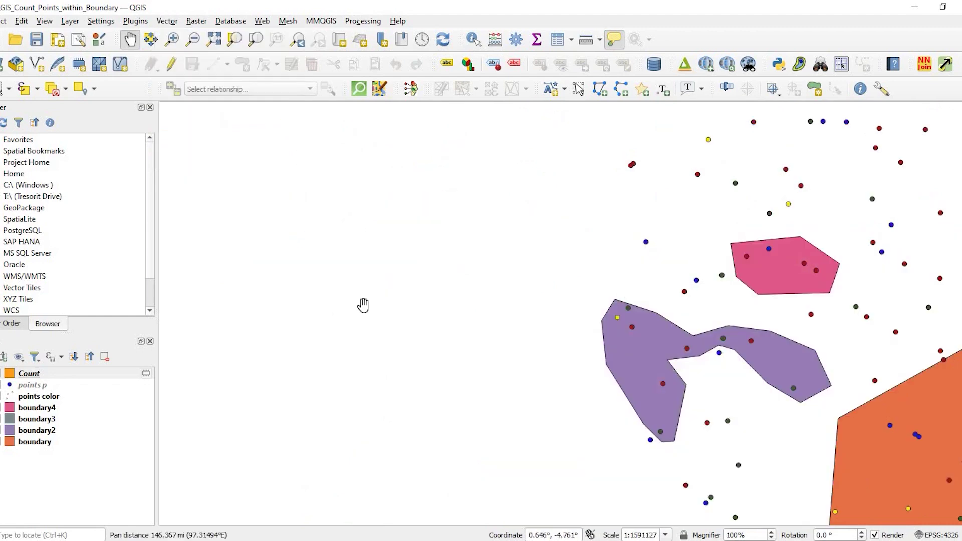
pyautogui.moveTo(681, 332); pyautogui.dragTo(388, 295)
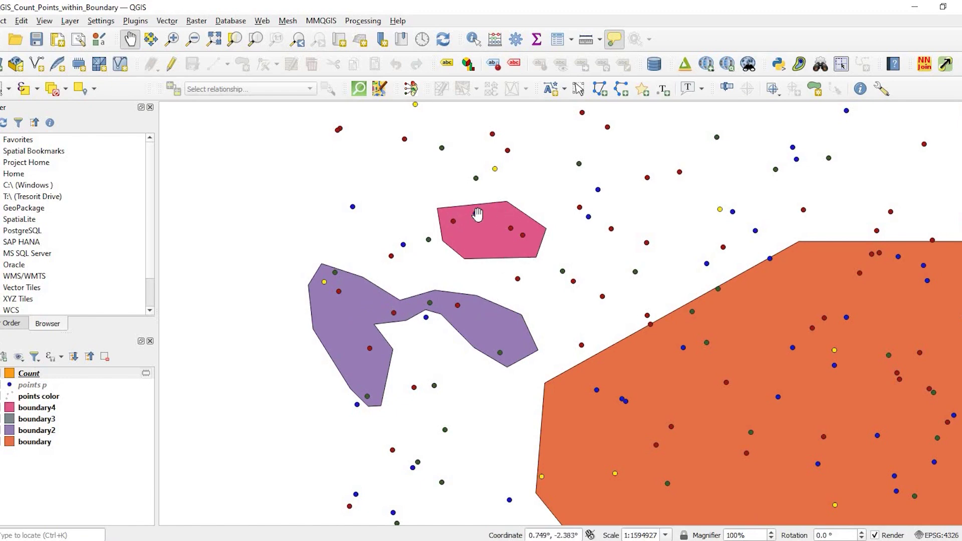
pyautogui.moveTo(260, 134); pyautogui.dragTo(215, 155)
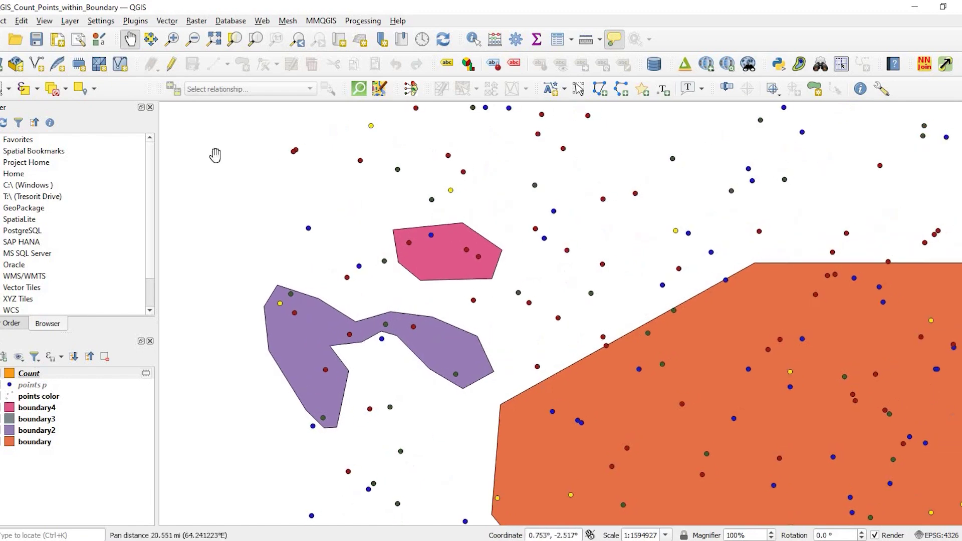
# - Freehand-select the four points color features lying inside the pink boundary4 polygon
pyautogui.click(8, 89)
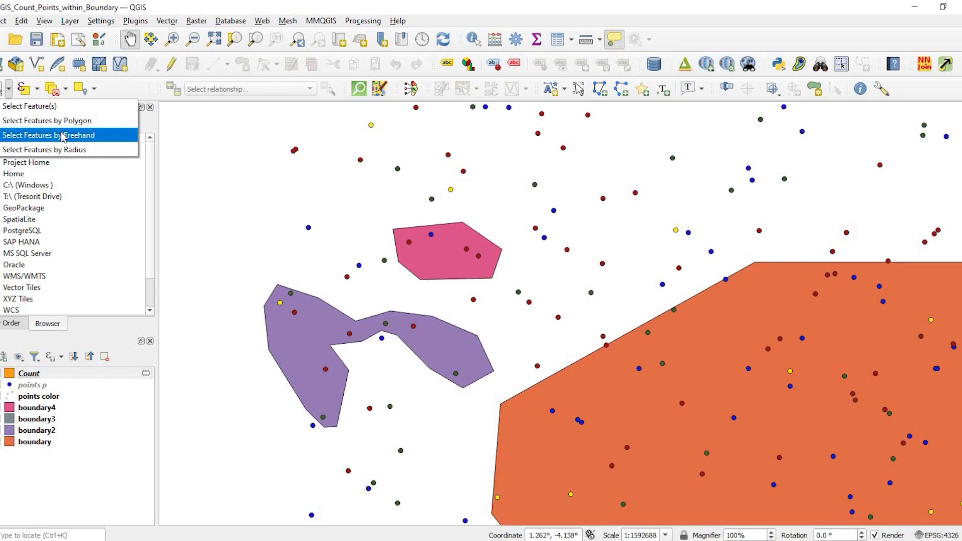
pyautogui.moveTo(416, 221)
pyautogui.mouseDown()
pyautogui.moveTo(403, 248)
pyautogui.moveTo(496, 267)
pyautogui.moveTo(440, 221)
pyautogui.moveTo(425, 247)
pyautogui.moveTo(471, 236)
pyautogui.mouseUp()
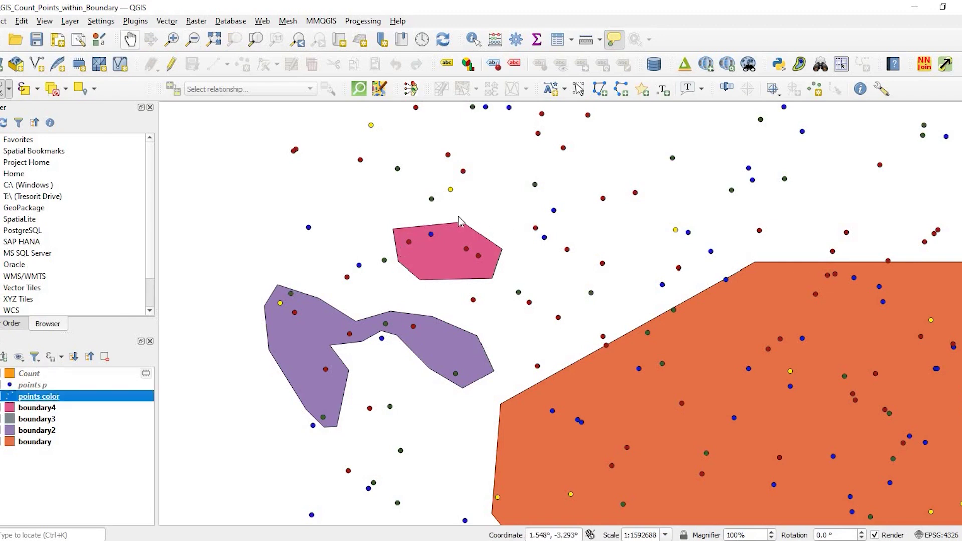
pyautogui.moveTo(481, 284)
pyautogui.mouseDown()
pyautogui.moveTo(469, 226)
pyautogui.moveTo(392, 250)
pyautogui.moveTo(399, 227)
pyautogui.moveTo(415, 227)
pyautogui.moveTo(411, 253)
pyautogui.mouseUp()
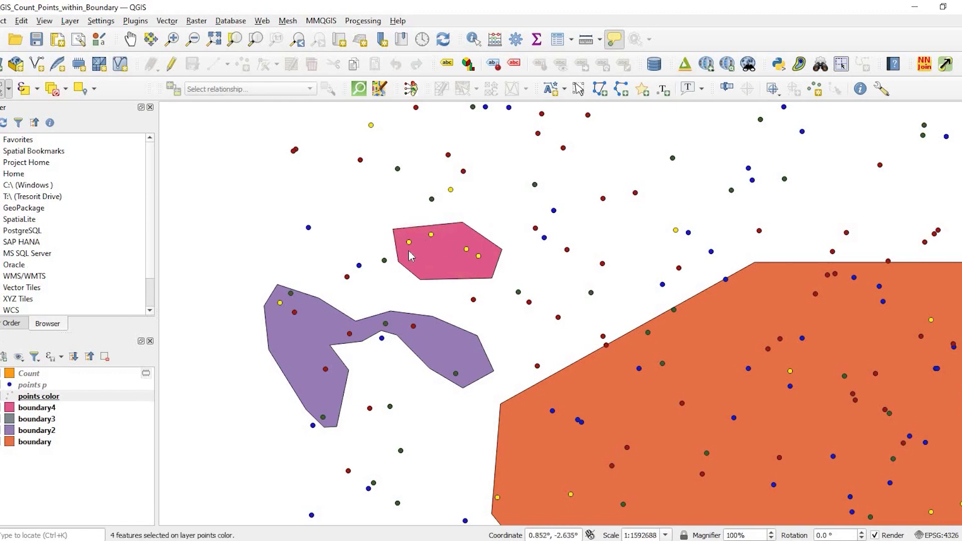
pyautogui.rightClick(45, 400)
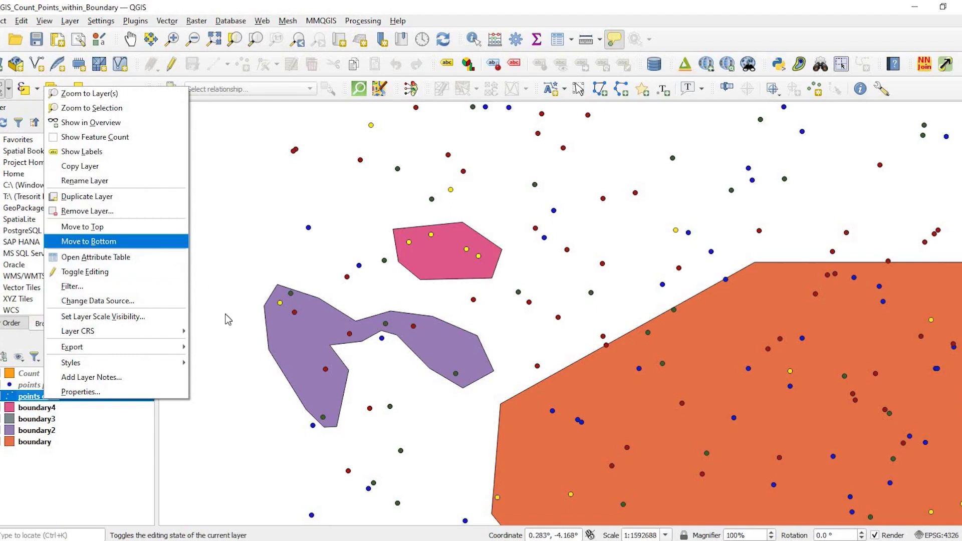
pyautogui.press('Down')
pyautogui.press('Return')
pyautogui.click(145, 447)
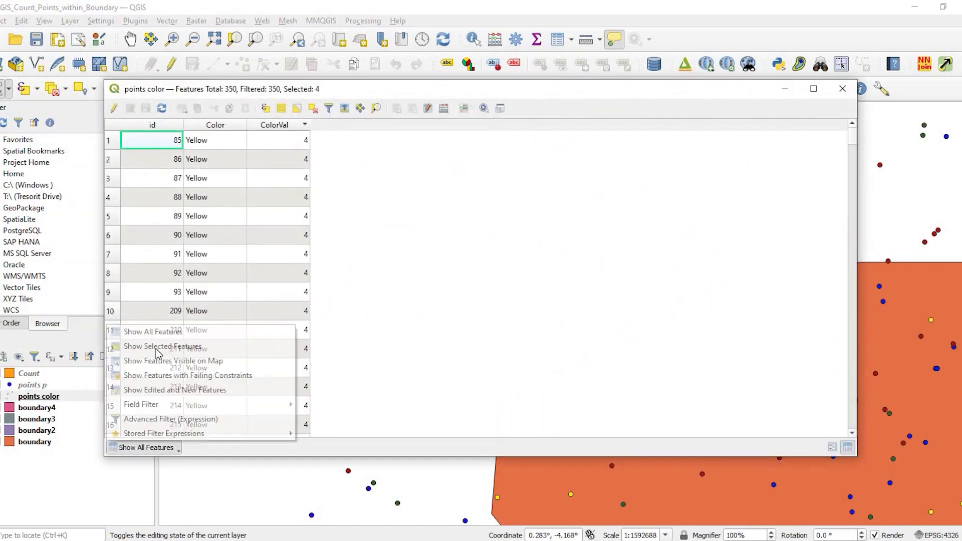
pyautogui.press('Down')
pyautogui.press('Return')
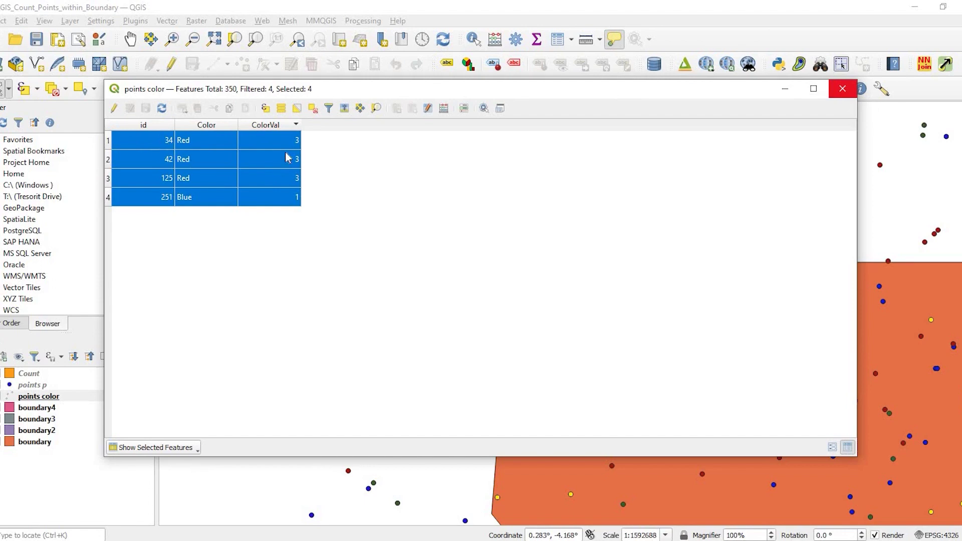
pyautogui.click(843, 89)
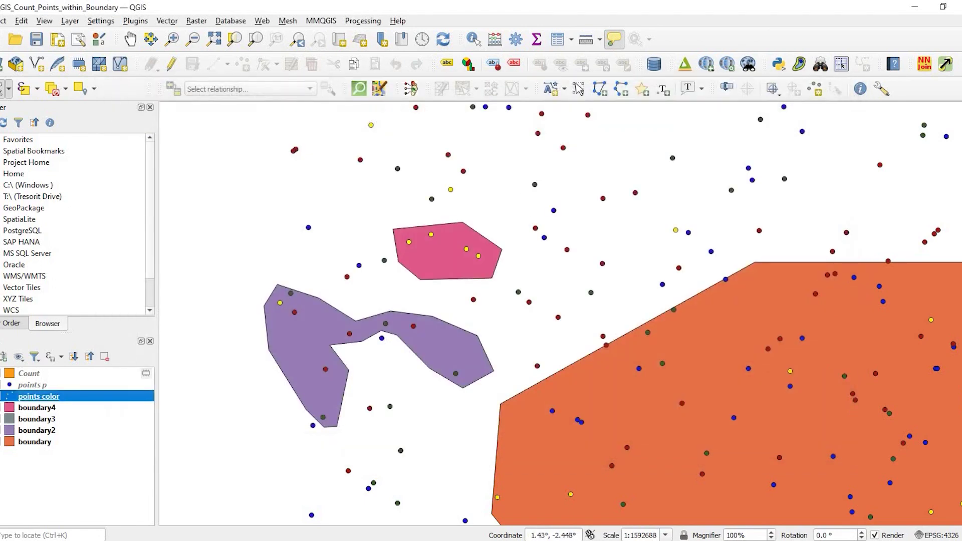
# - Clear the selection and set Count Points in Polygon to boundary4, weight ColorVal, field TotalColorValues
pyautogui.click(63, 89)
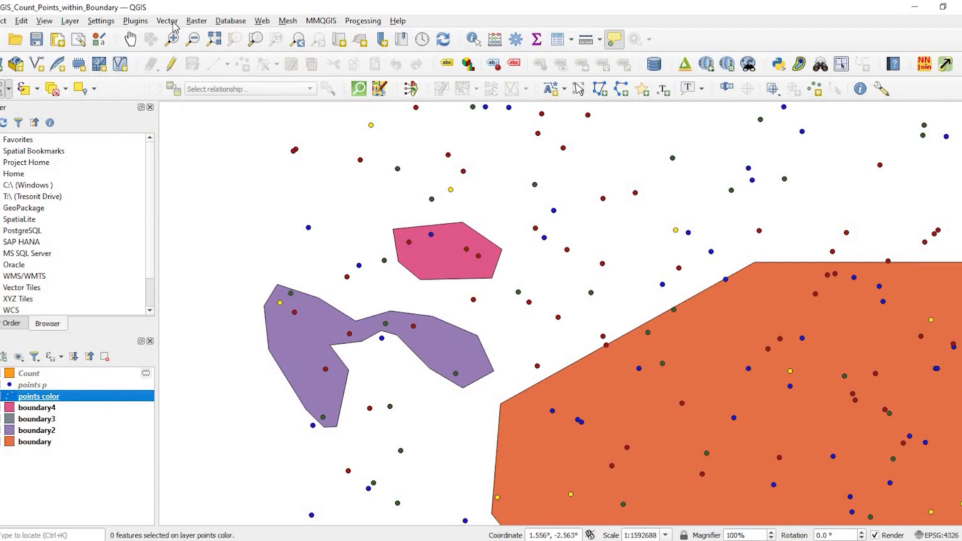
pyautogui.hotkey('alt', 'v')
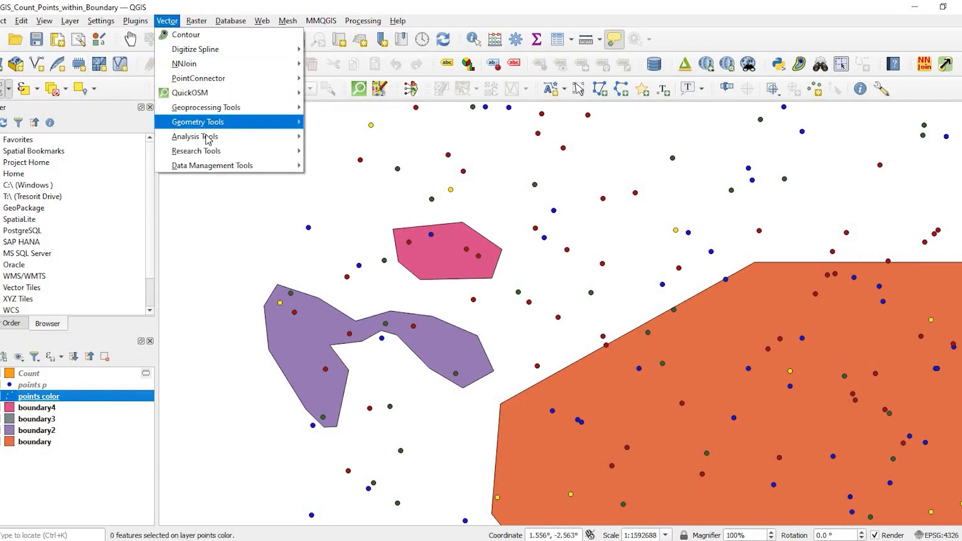
pyautogui.moveTo(289, 135)
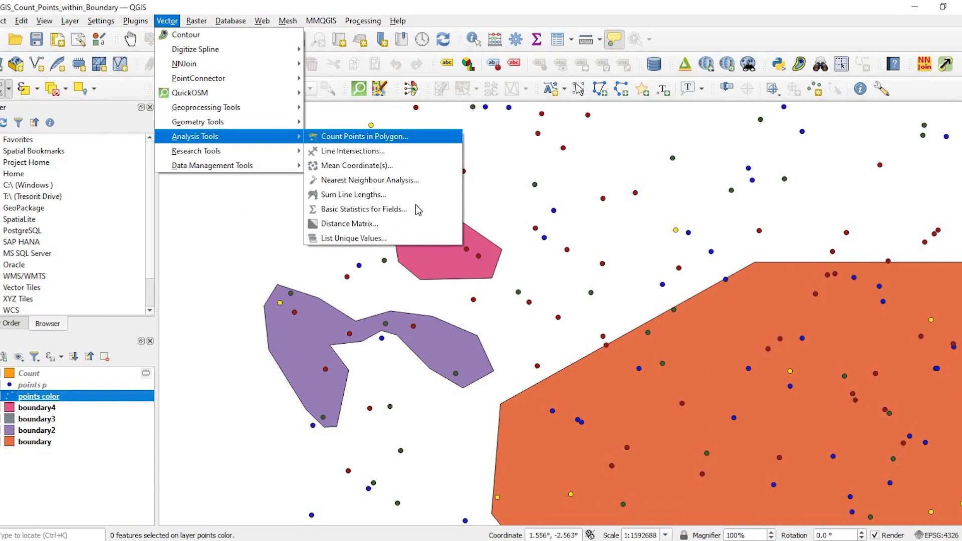
pyautogui.press('Return')
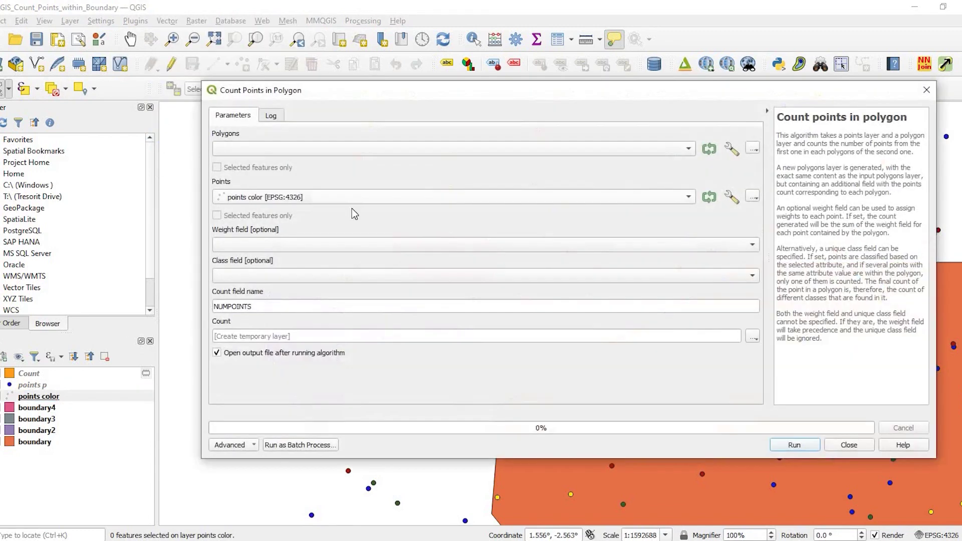
pyautogui.click(291, 151)
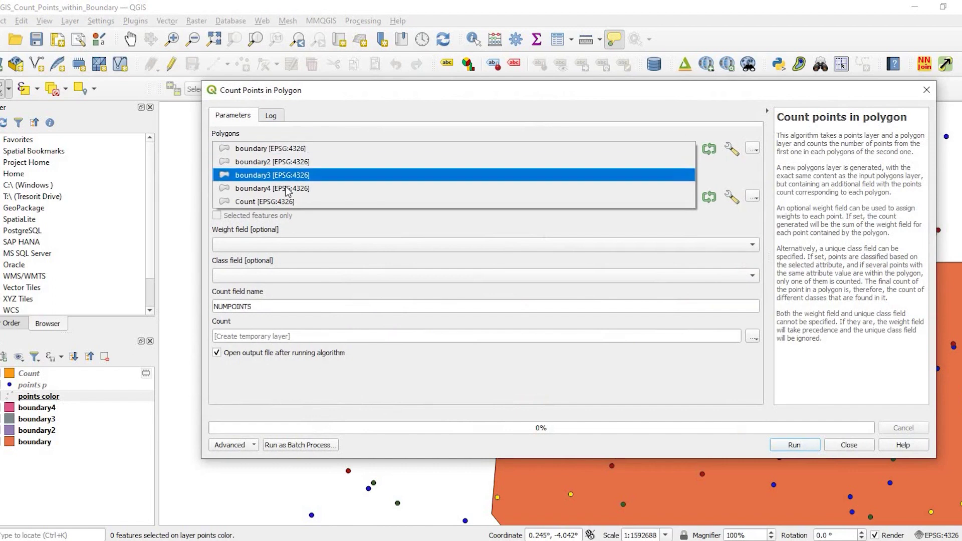
pyautogui.click(287, 189)
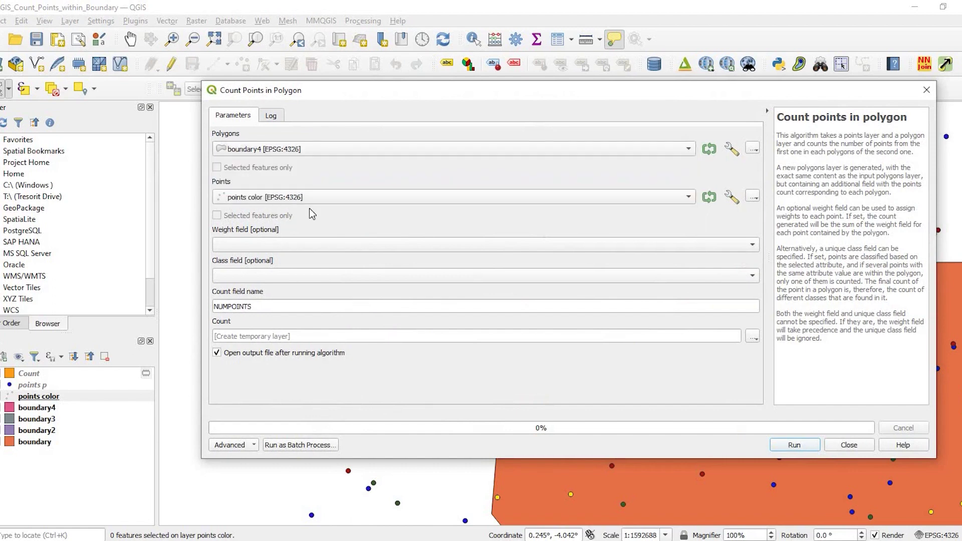
pyautogui.click(263, 244)
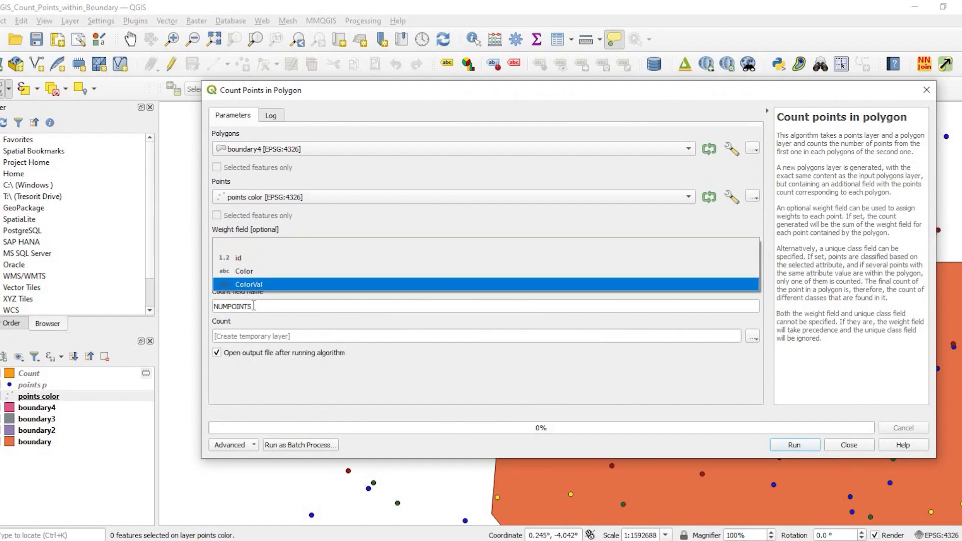
pyautogui.press('Tab')
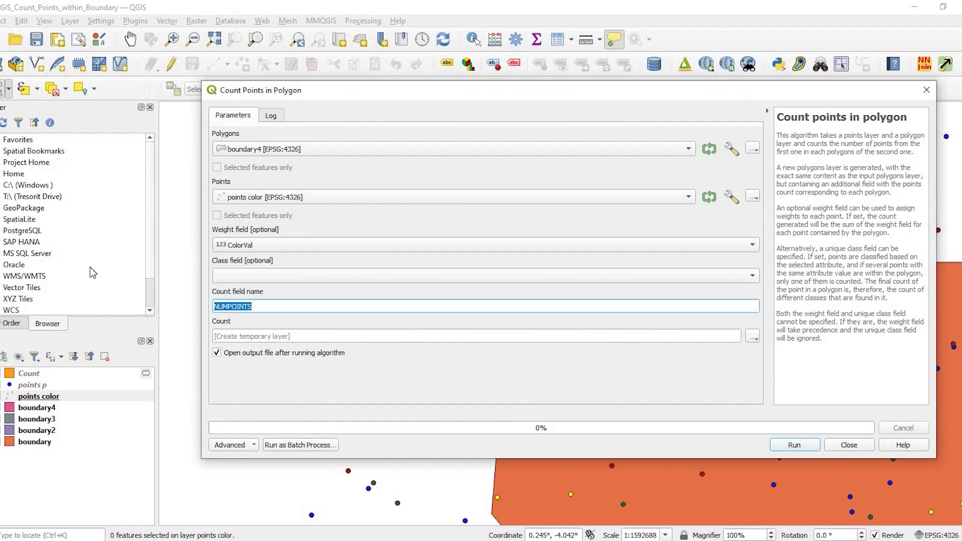
pyautogui.write('TotalColorValues')
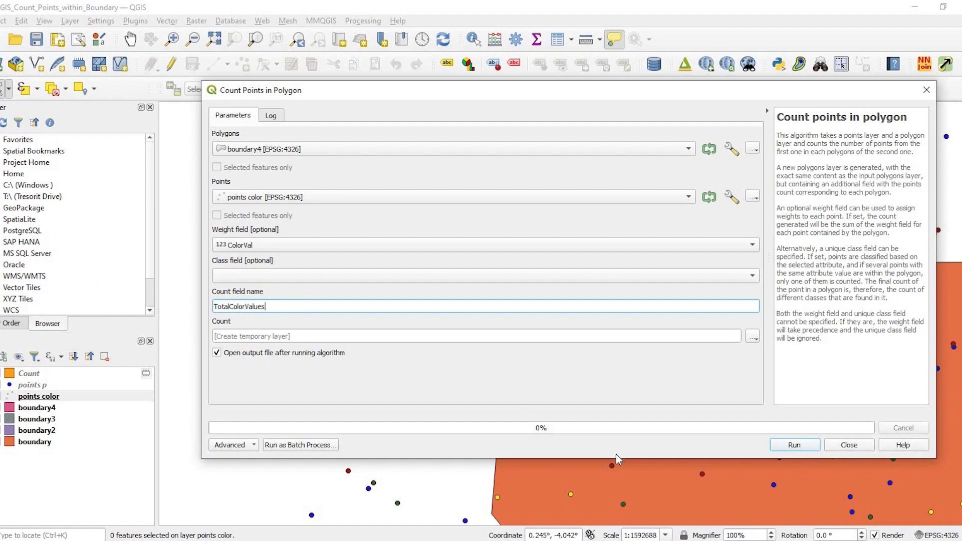
# - Run the count and confirm the Count layer's attribute table shows TotalColorValues of 10
pyautogui.click(794, 446)
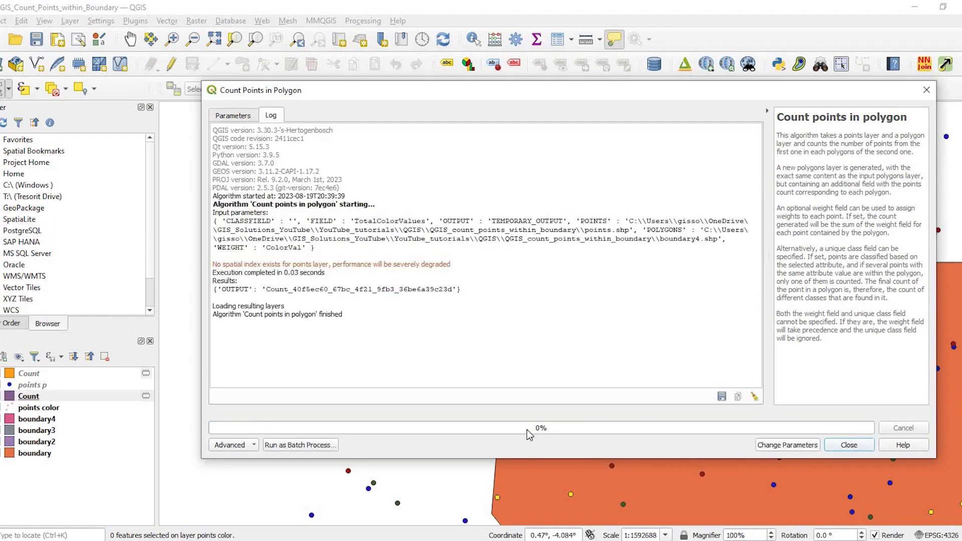
pyautogui.press('Return')
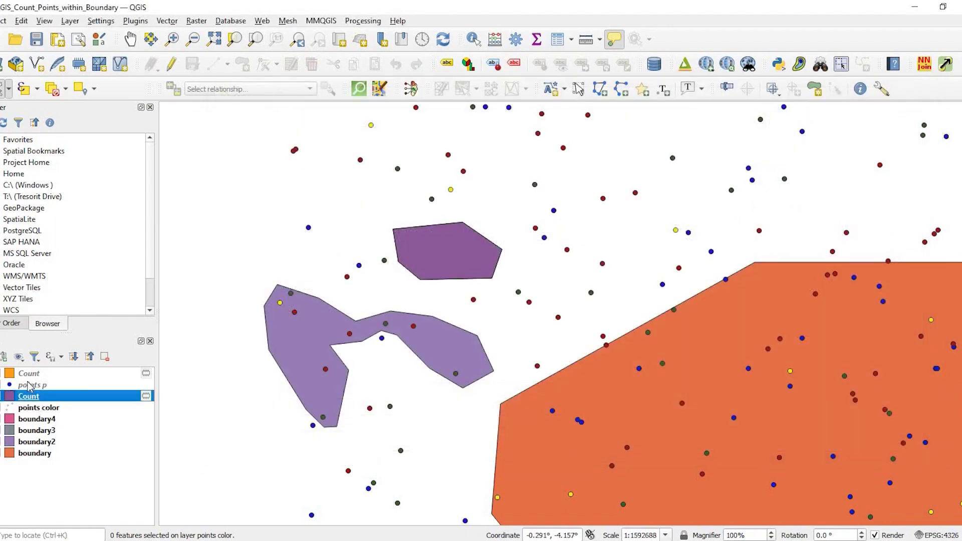
pyautogui.rightClick(30, 400)
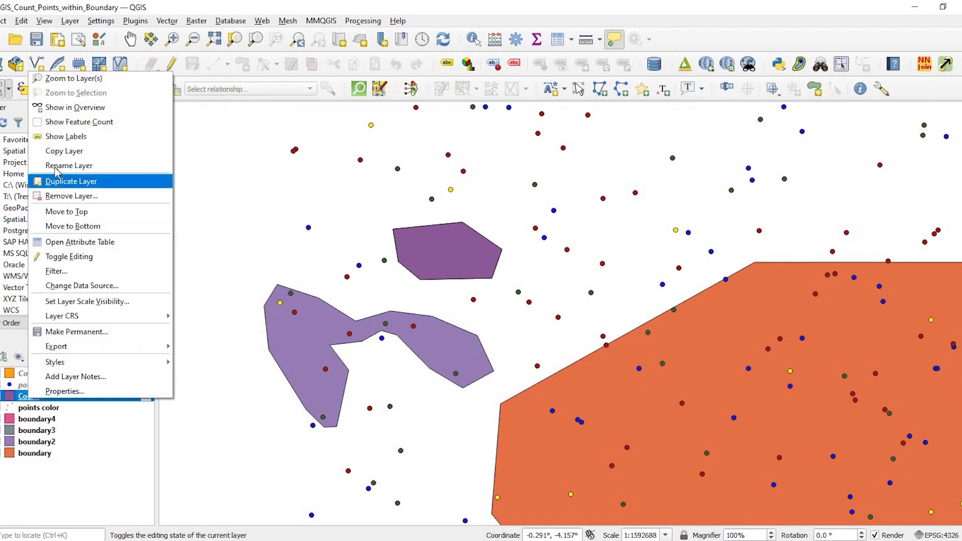
pyautogui.click(81, 242)
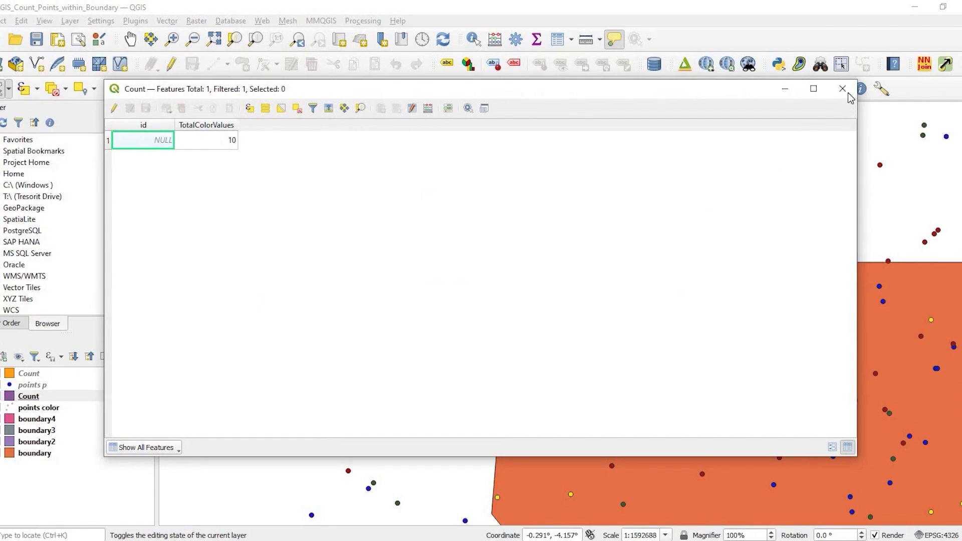
pyautogui.click(844, 90)
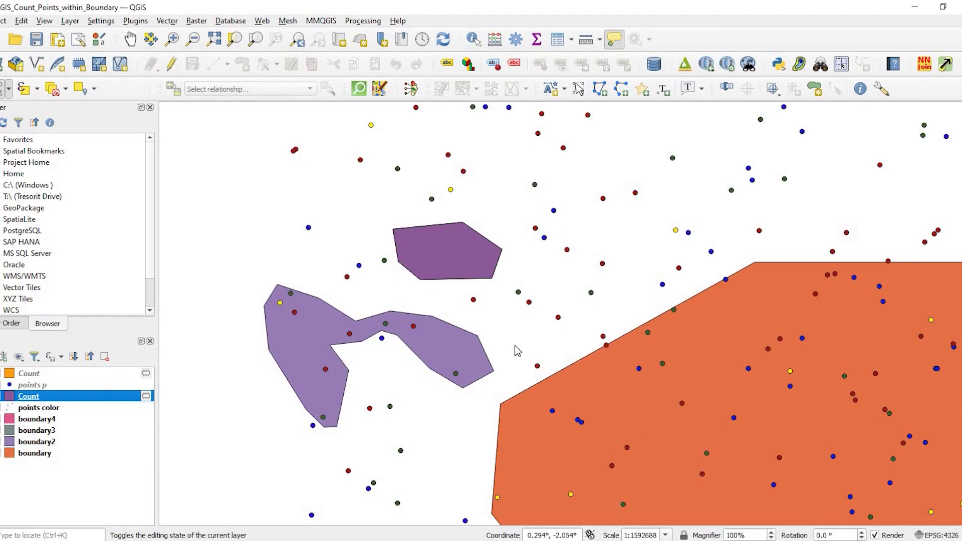
pyautogui.moveTo(381, 255); pyautogui.dragTo(632, 413)
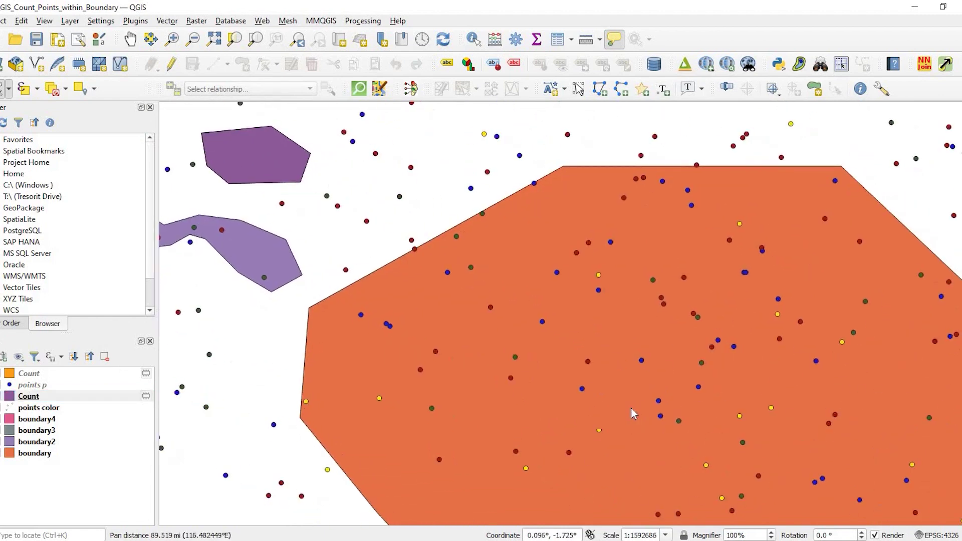
pyautogui.scroll(-1, 632, 408)
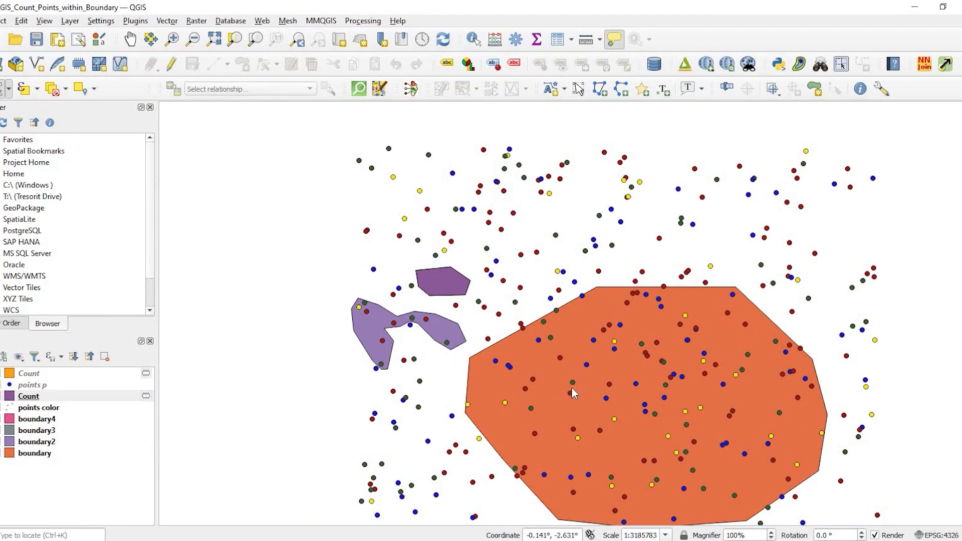
pyautogui.scroll(1, 579, 386)
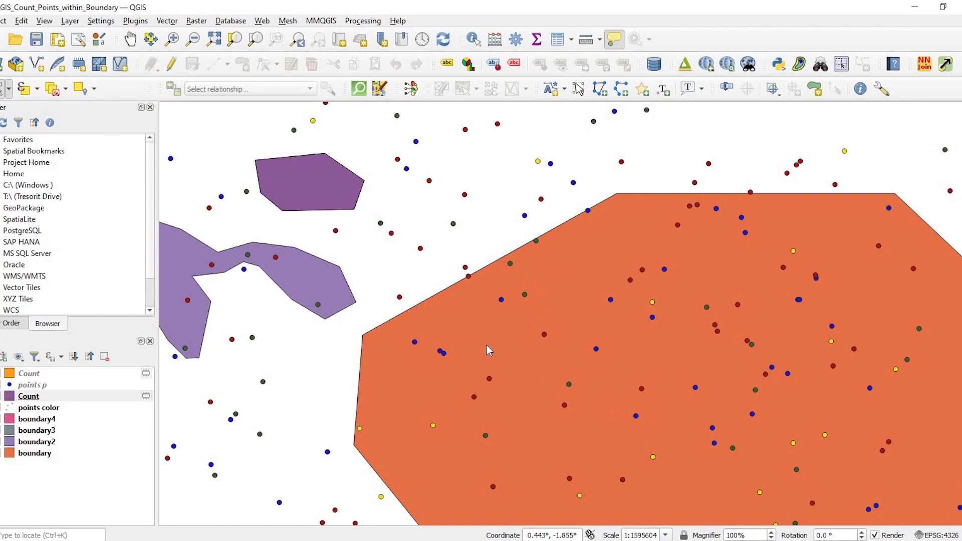
pyautogui.moveTo(488, 350); pyautogui.dragTo(625, 410)
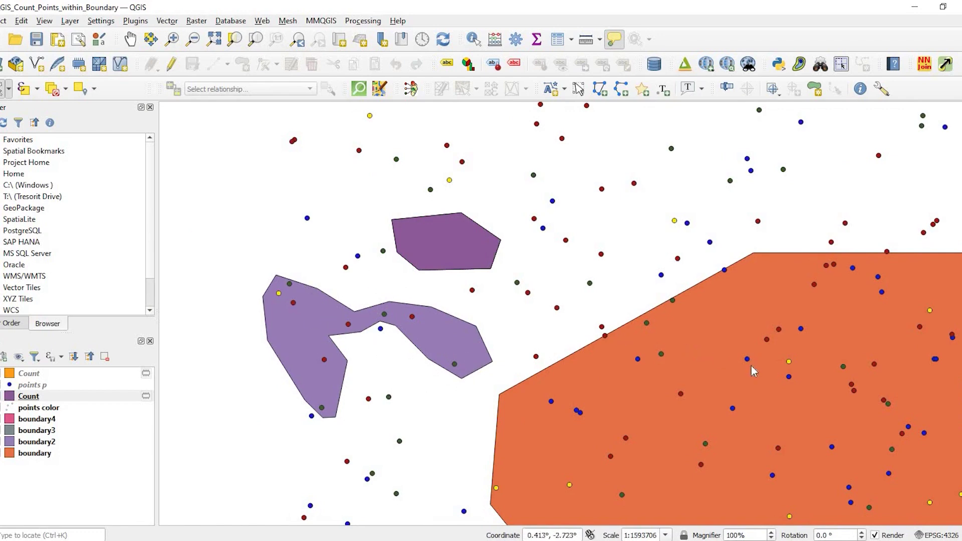
pyautogui.moveTo(532, 258); pyautogui.dragTo(444, 216)
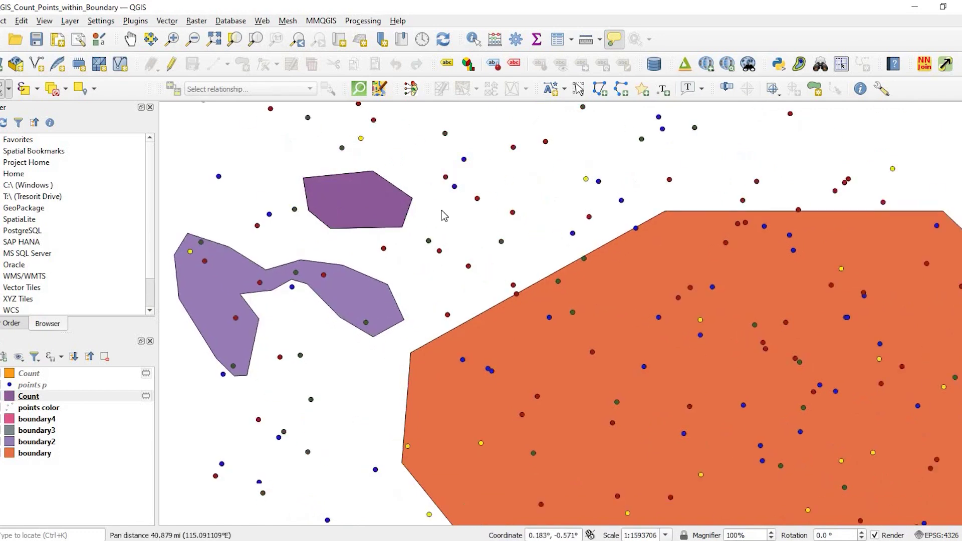
pyautogui.moveTo(547, 284); pyautogui.dragTo(443, 214)
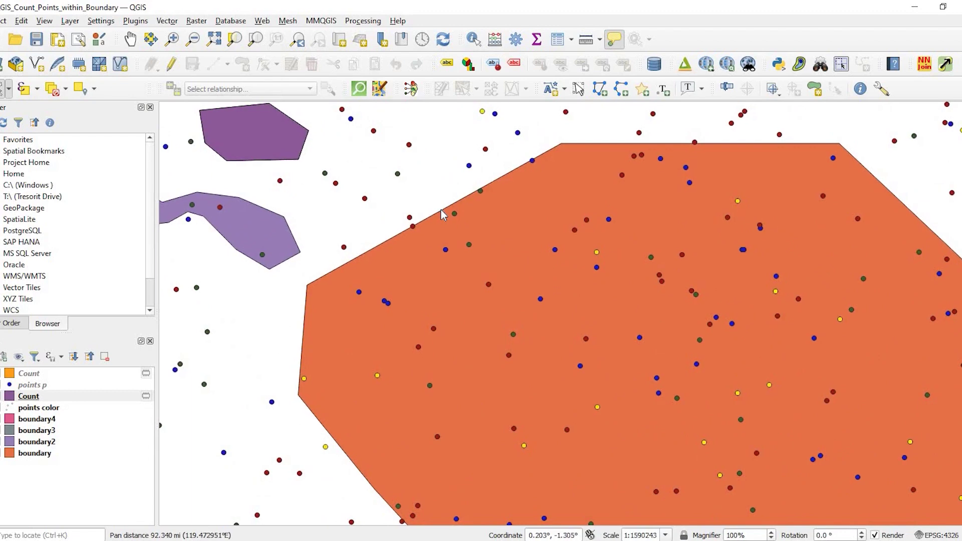